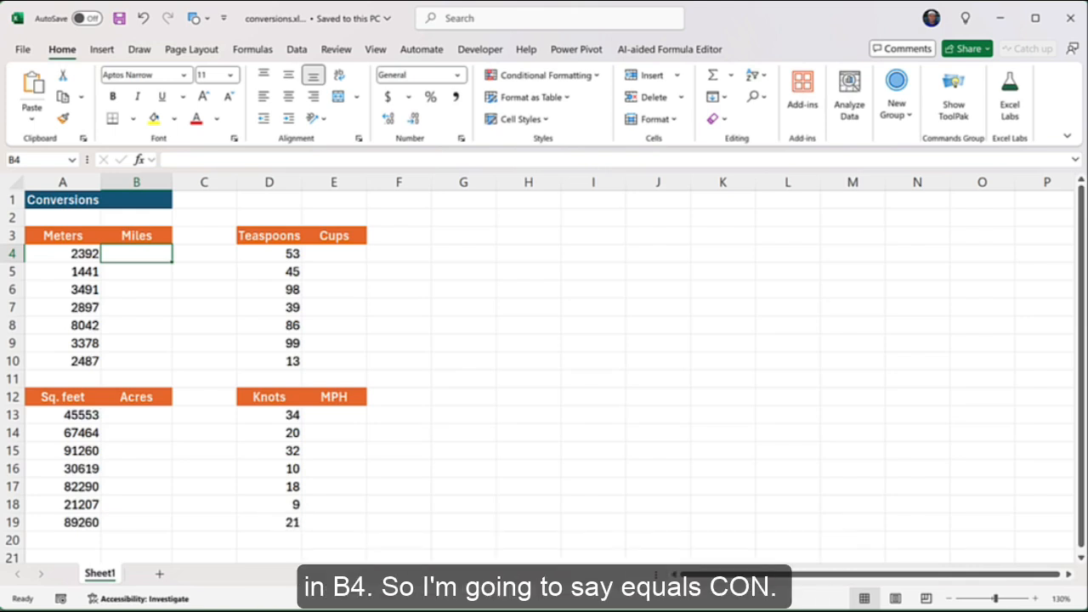
Step: Start a CONVERT formula in cell B4 with the meters value in A4 as the number to convert
{"action": "type", "text": "="}
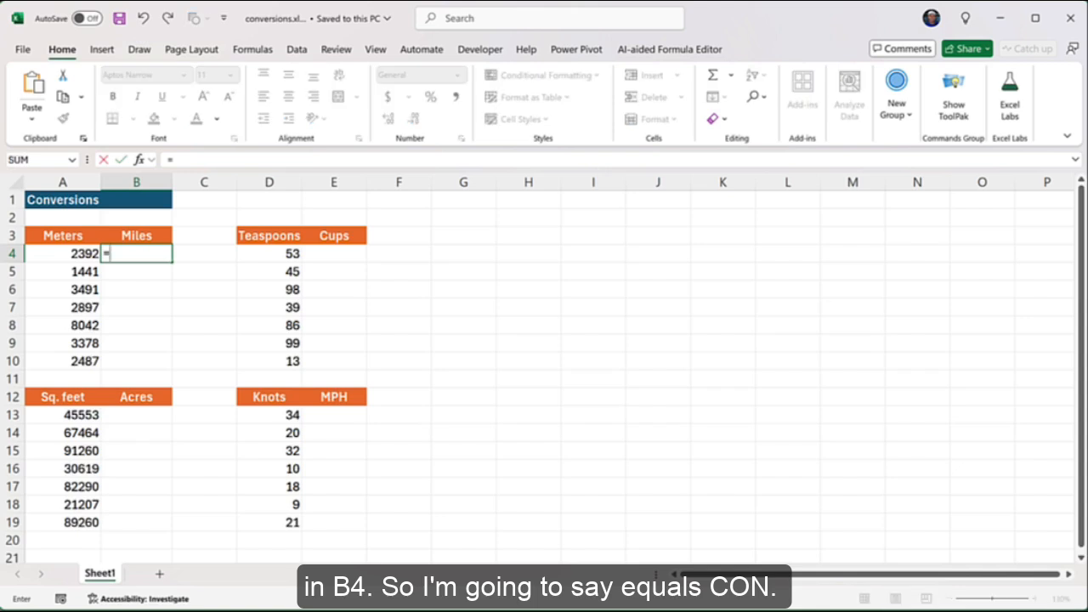
{"action": "type", "text": "con"}
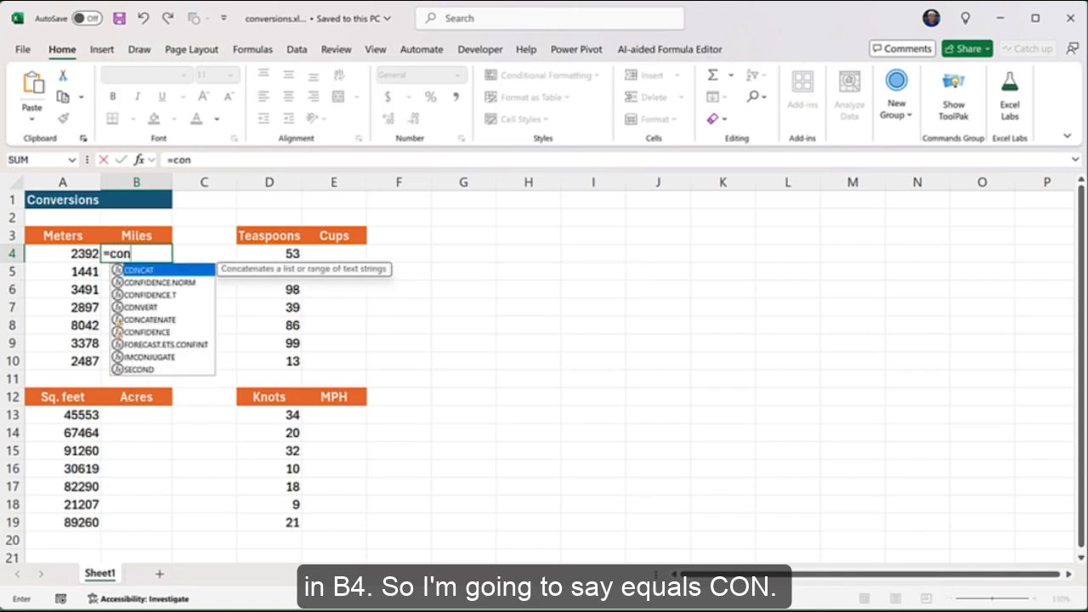
{"action": "type", "text": "v"}
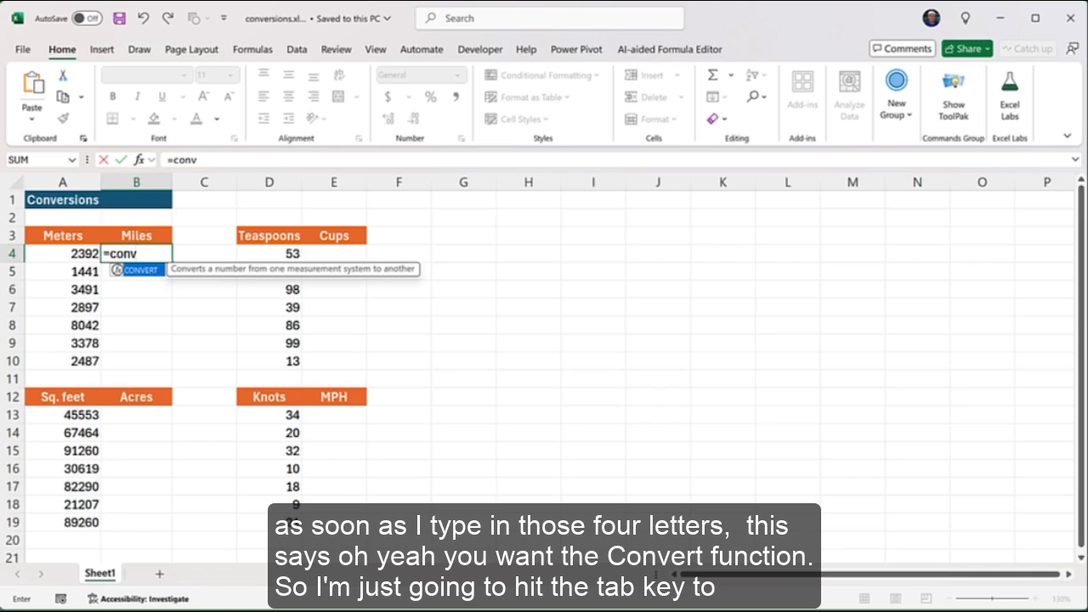
{"action": "key", "text": "Tab"}
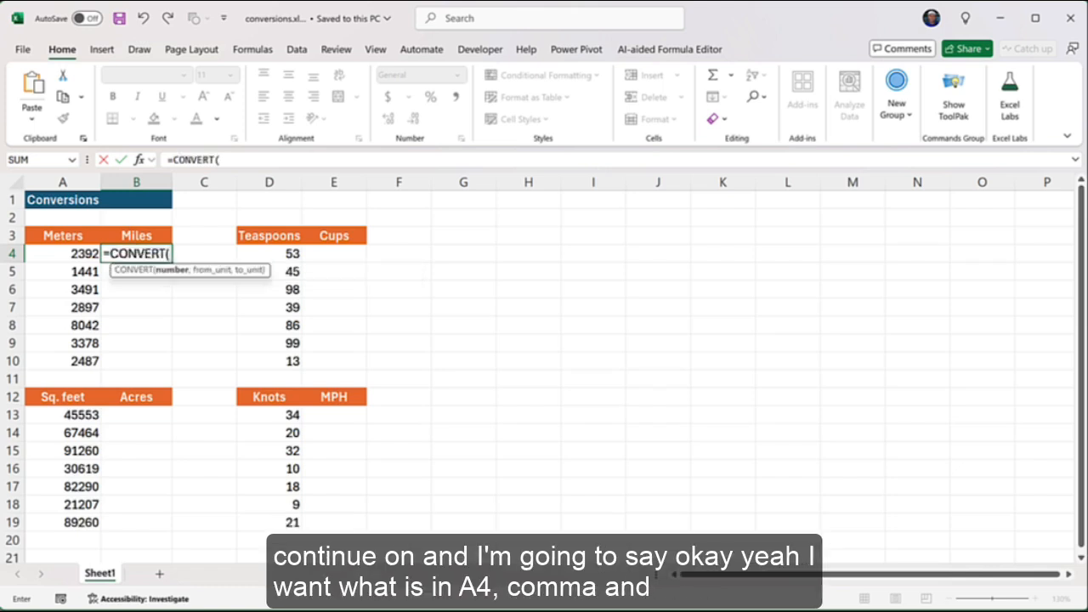
{"action": "left_click", "coordinate": [62, 258]}
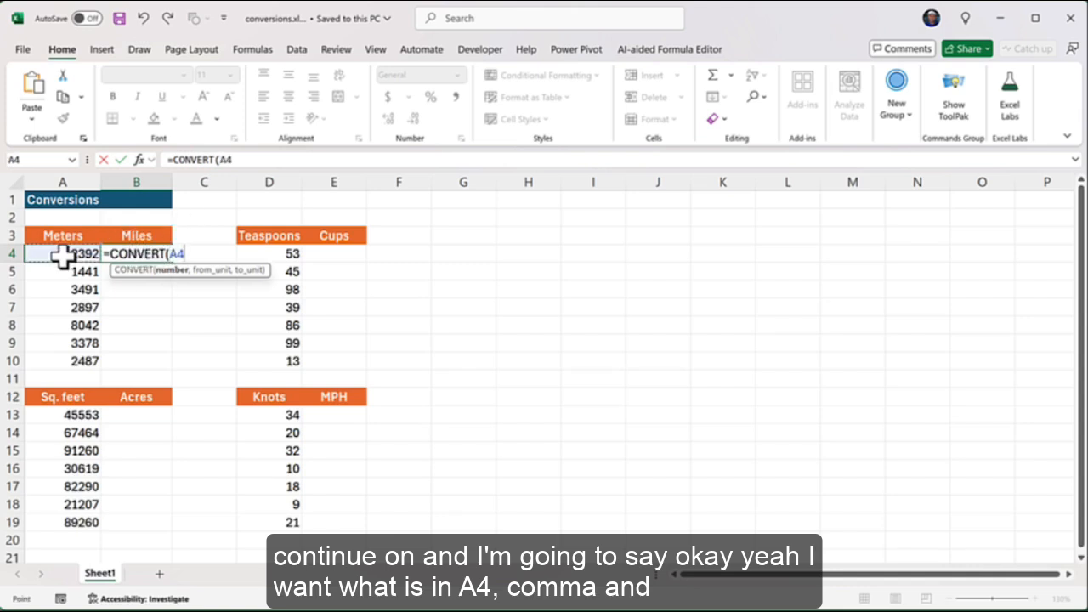
Step: Set the from-unit of the B4 CONVERT formula to "m" (Meter)
{"action": "type", "text": ","}
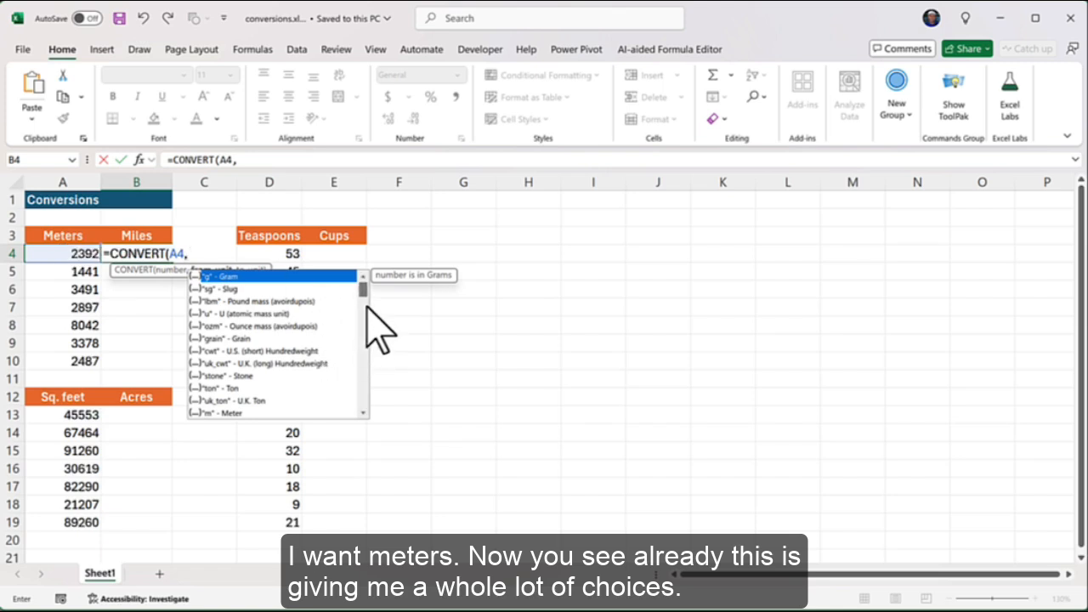
{"action": "scroll", "coordinate": [368, 306], "scroll_direction": "down", "scroll_amount": 3}
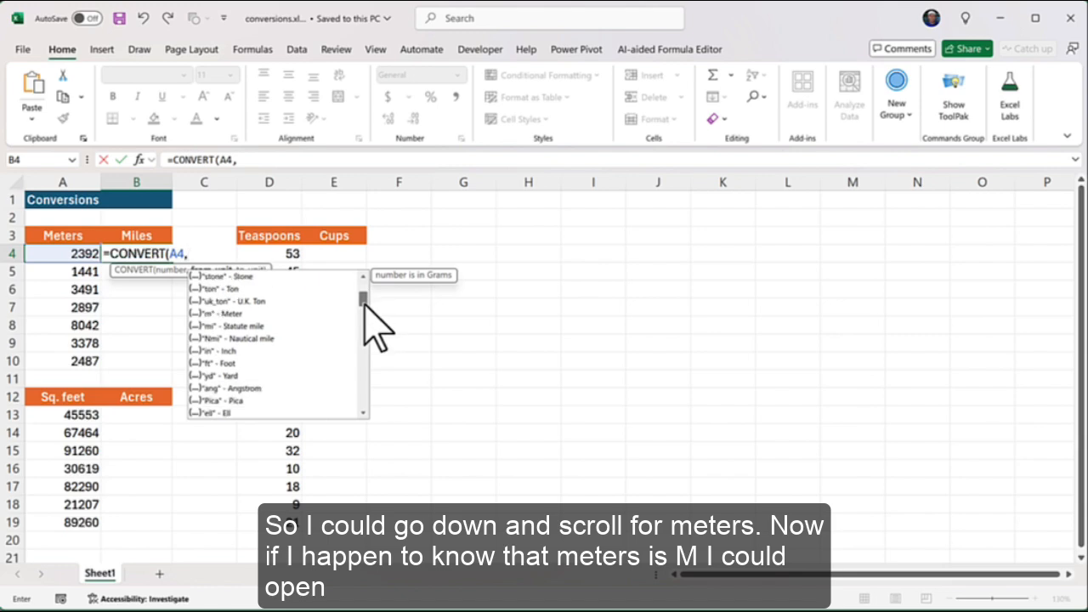
{"action": "left_click_drag", "start_coordinate": [364, 304], "coordinate": [362, 291]}
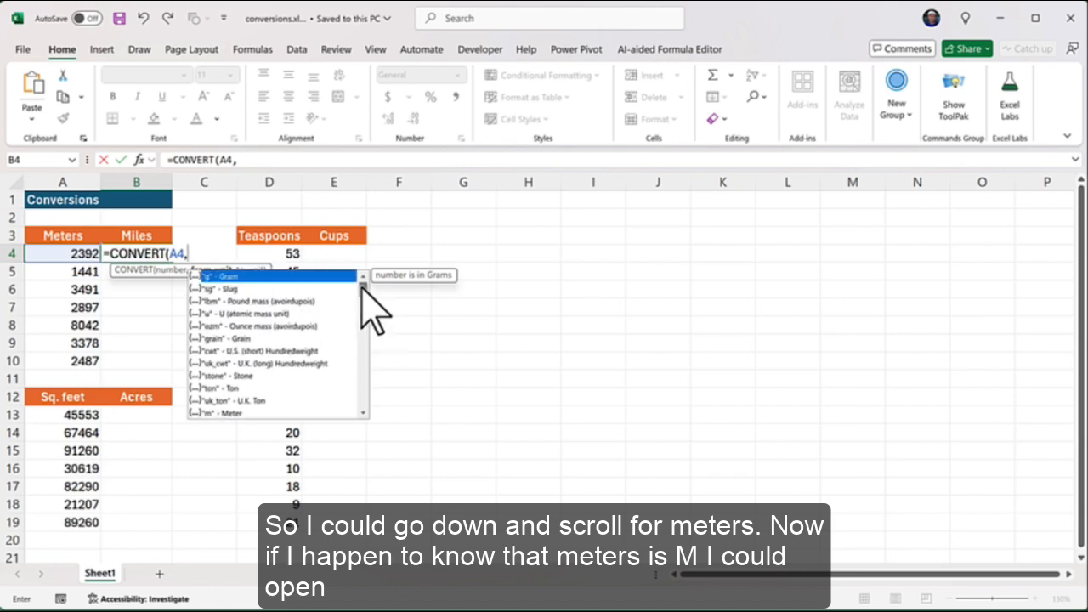
{"action": "type", "text": "\""}
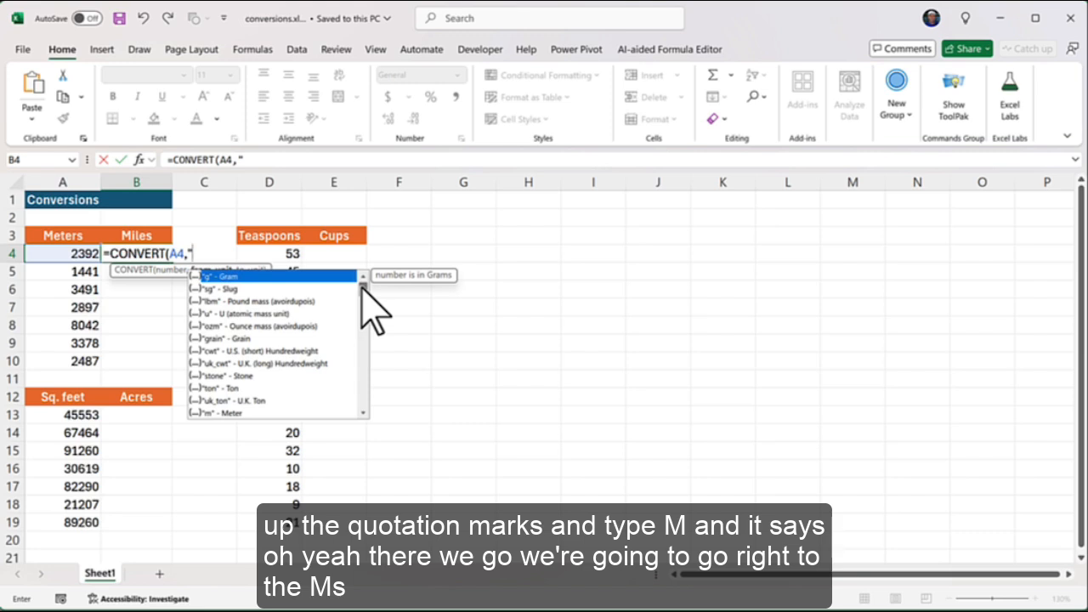
{"action": "type", "text": "m"}
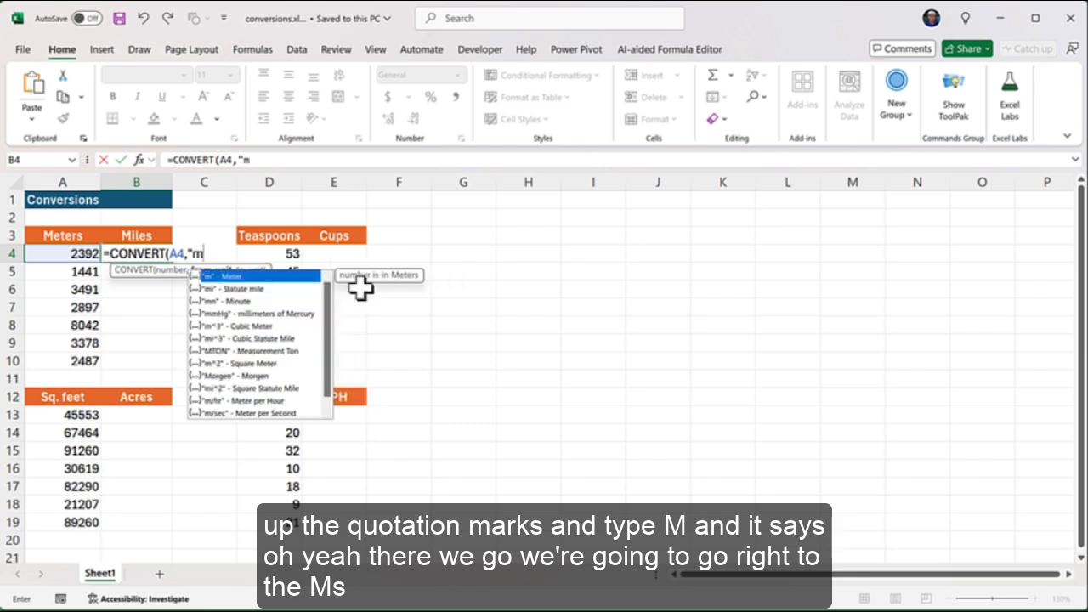
{"action": "double_click", "coordinate": [245, 276]}
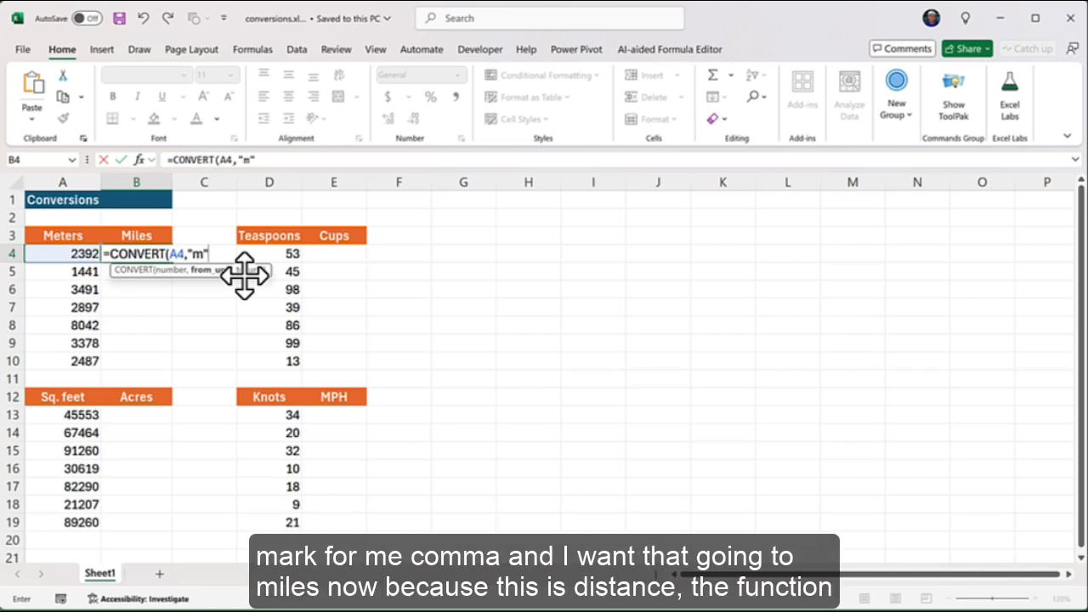
Step: Set the to-unit to "mi" (Statute mile) and complete the formula =CONVERT(A4,"m","mi") in B4
{"action": "type", "text": ","}
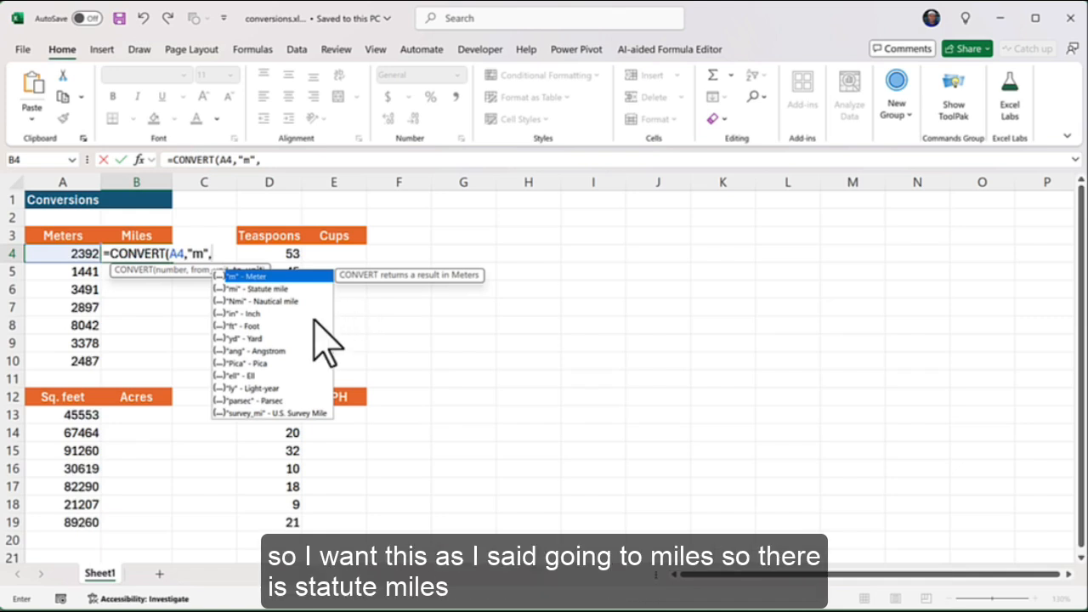
{"action": "left_click", "coordinate": [286, 290]}
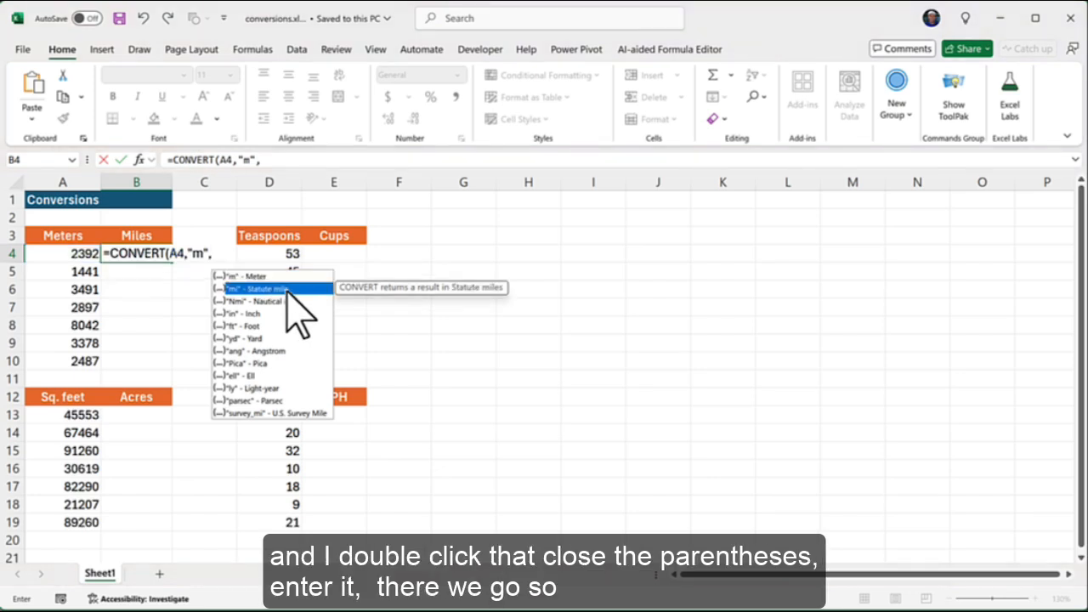
{"action": "double_click", "coordinate": [287, 289]}
{"action": "type", "text": ")"}
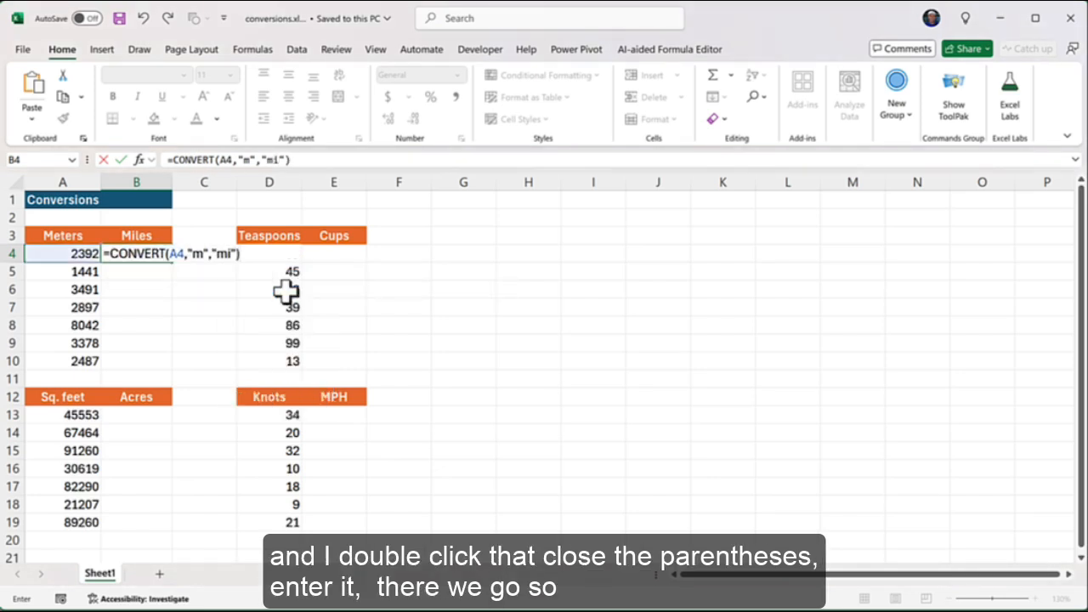
{"action": "key", "text": "Return"}
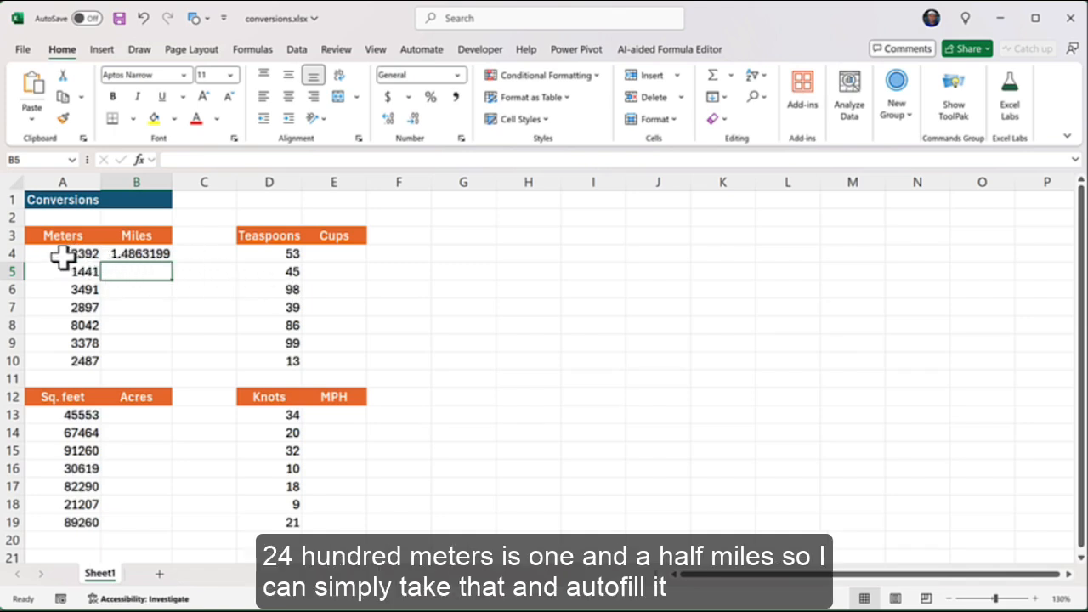
Step: Fill the B4 conversion formula down the Miles column through B10
{"action": "left_click", "coordinate": [150, 253]}
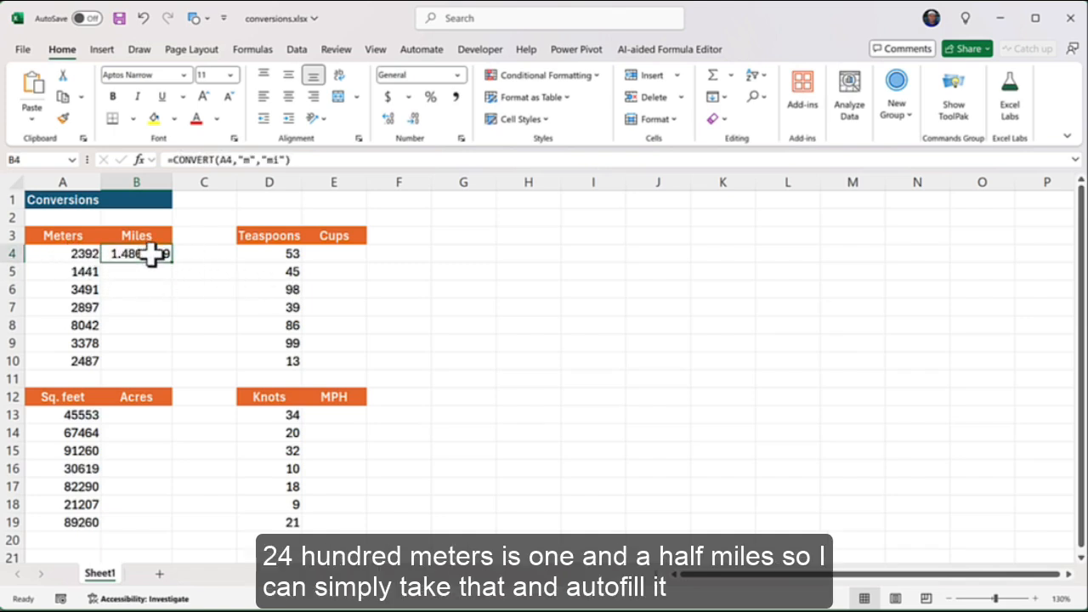
{"action": "double_click", "coordinate": [171, 261]}
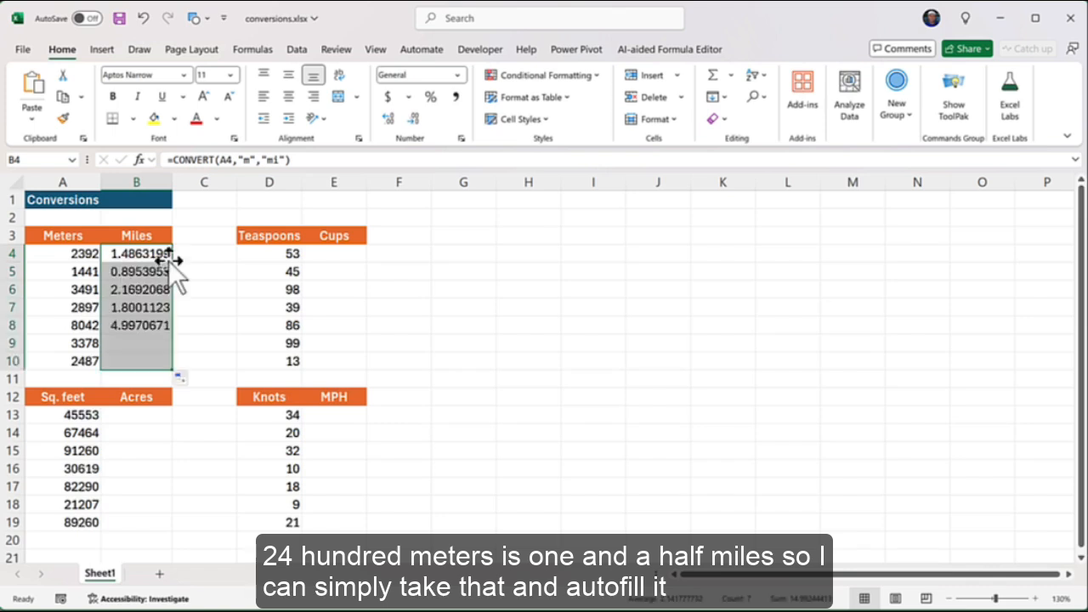
{"action": "left_click", "coordinate": [144, 272]}
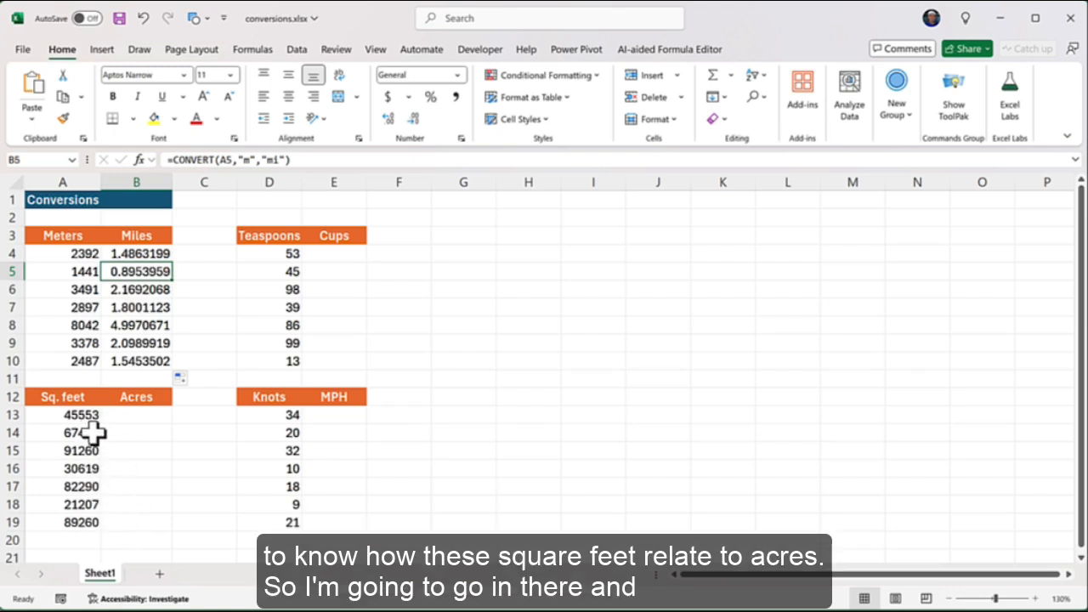
Step: Start a CONVERT formula in cell B13 with the square feet value in A13 as the number
{"action": "left_click", "coordinate": [143, 414]}
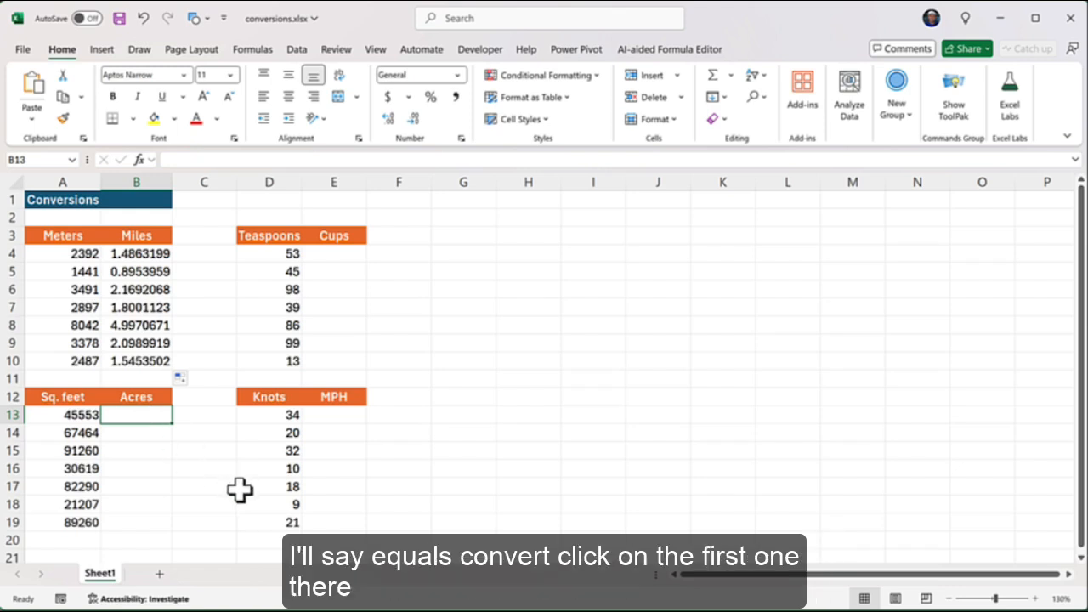
{"action": "type", "text": "=conv"}
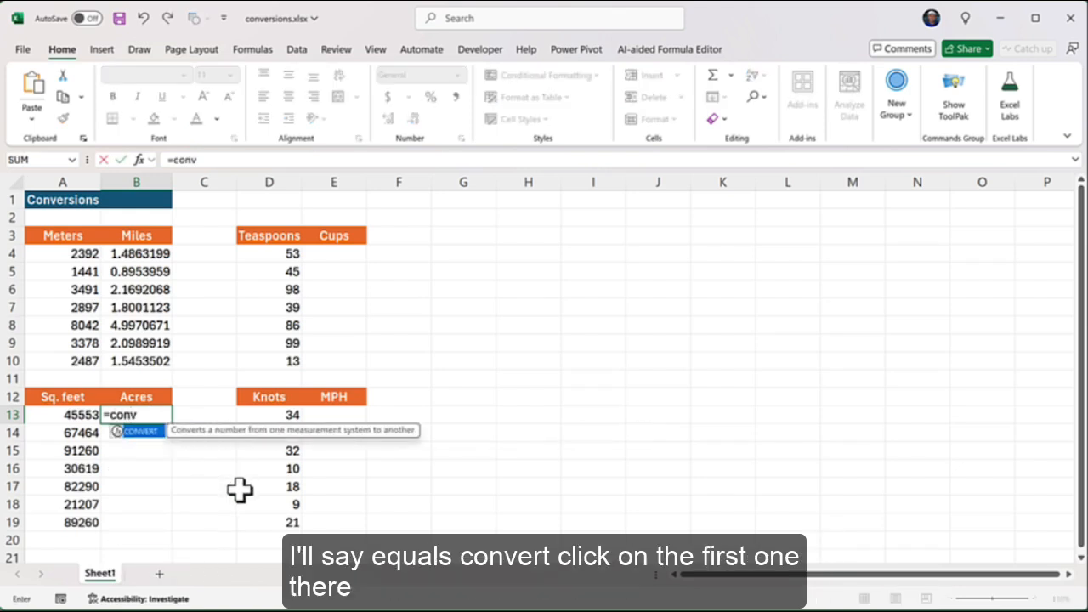
{"action": "key", "text": "Tab"}
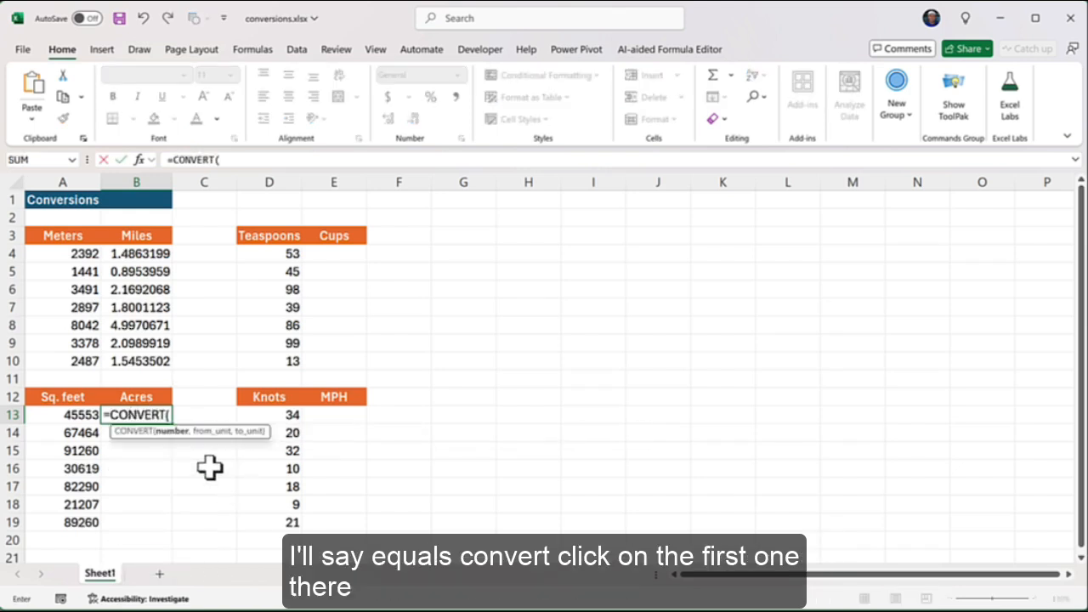
{"action": "left_click", "coordinate": [85, 416]}
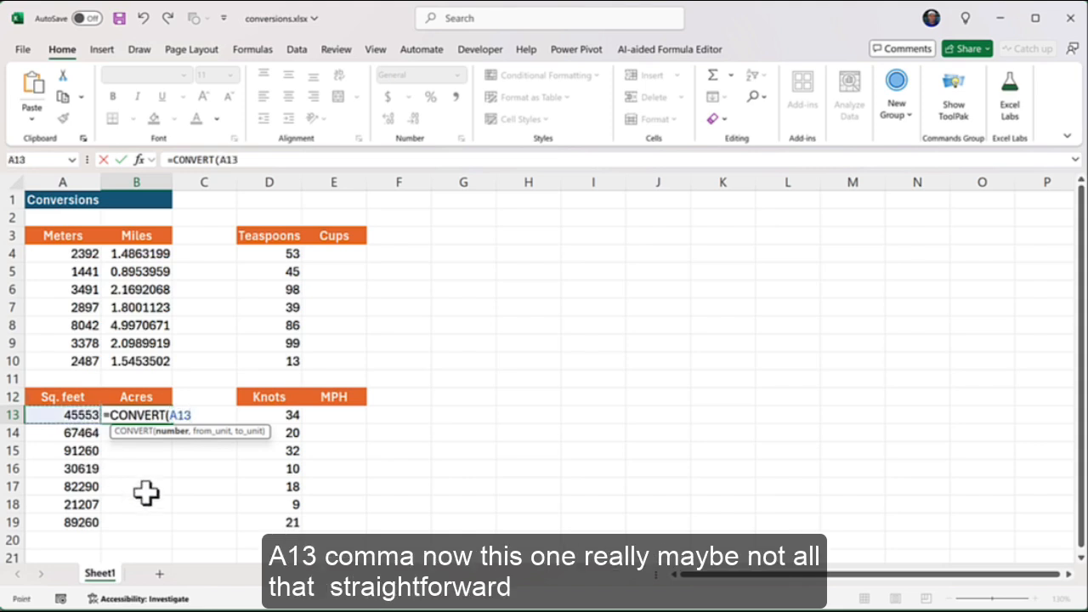
Step: Set the from-unit of the B13 CONVERT formula to "ft^2" (Square Foot)
{"action": "type", "text": ","}
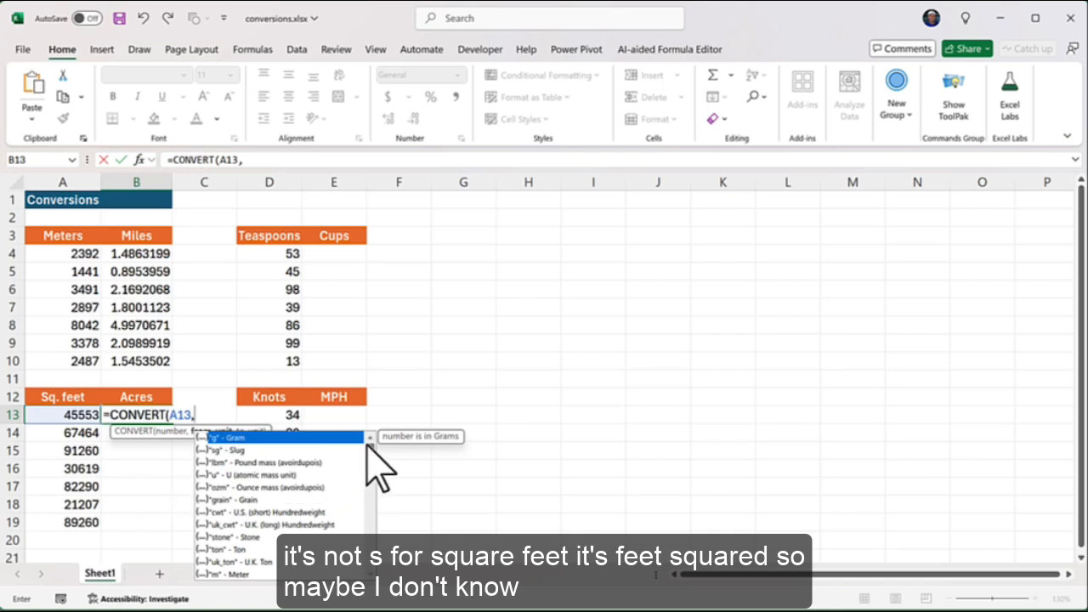
{"action": "left_click_drag", "start_coordinate": [369, 448], "coordinate": [370, 544]}
{"action": "left_click", "coordinate": [273, 512]}
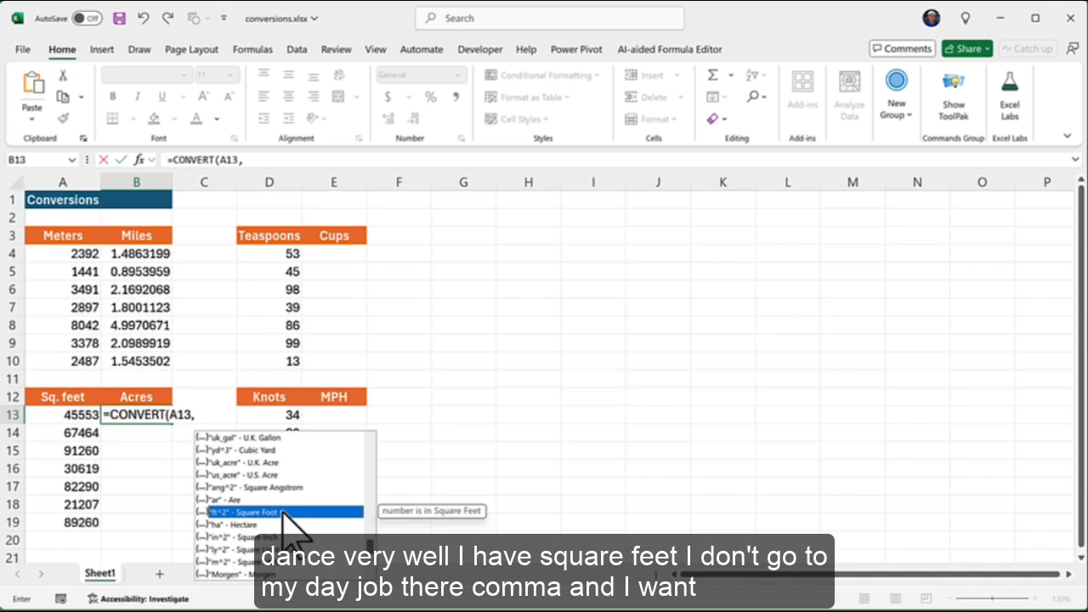
{"action": "double_click", "coordinate": [283, 512]}
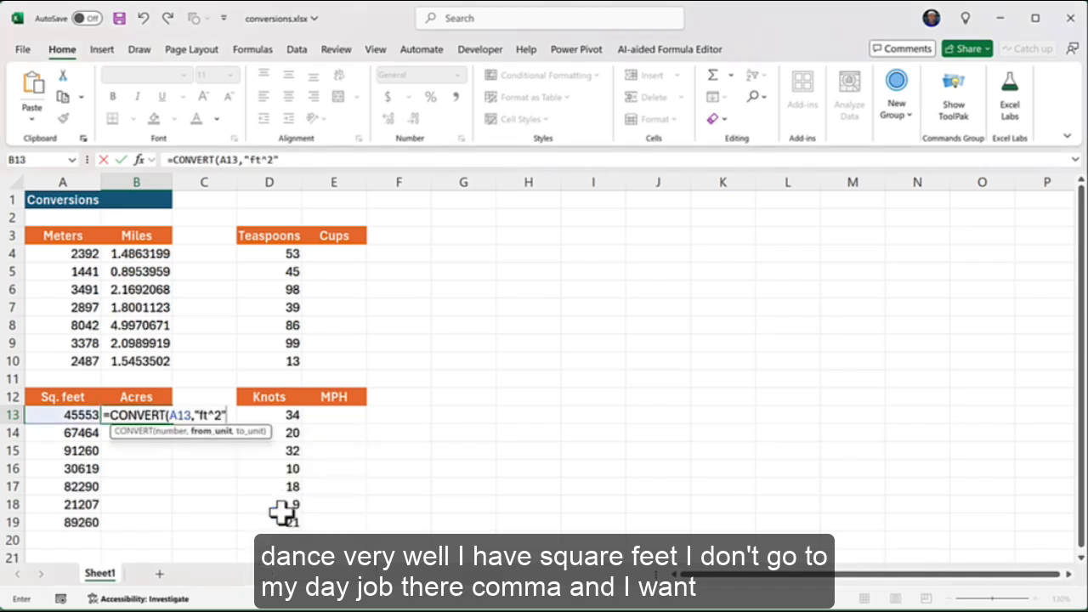
Step: Set the to-unit to "us_acre" (U.S. Acre) and complete the formula =CONVERT(A13,"ft^2","us_acre") in B13
{"action": "type", "text": ","}
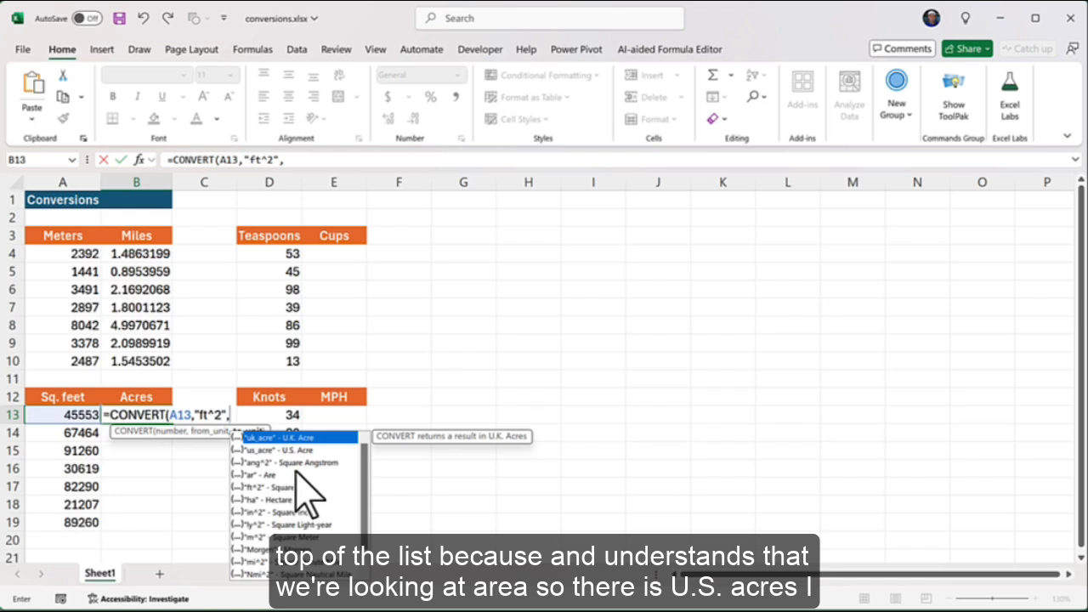
{"action": "left_click", "coordinate": [281, 449]}
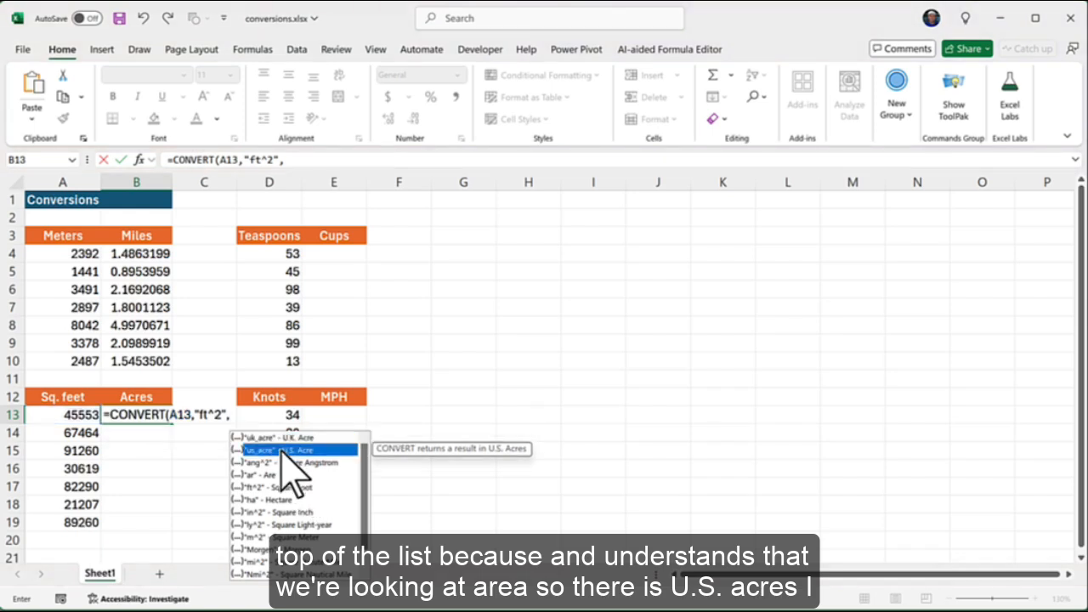
{"action": "double_click", "coordinate": [282, 450]}
{"action": "key", "text": "Return"}
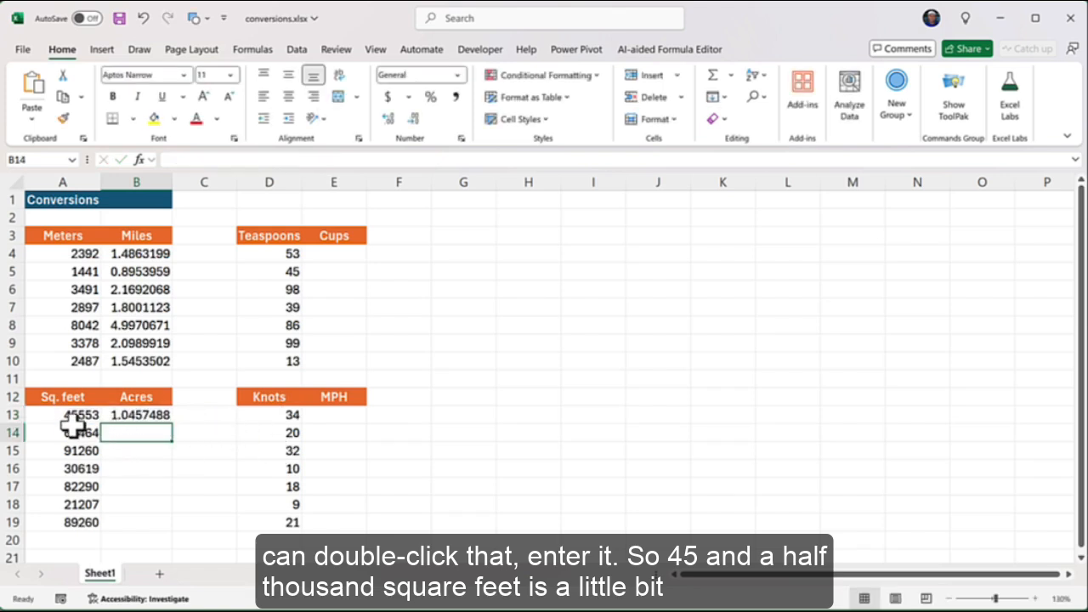
Step: Fill the B13 conversion formula down the Acres column through B19
{"action": "left_click", "coordinate": [143, 415]}
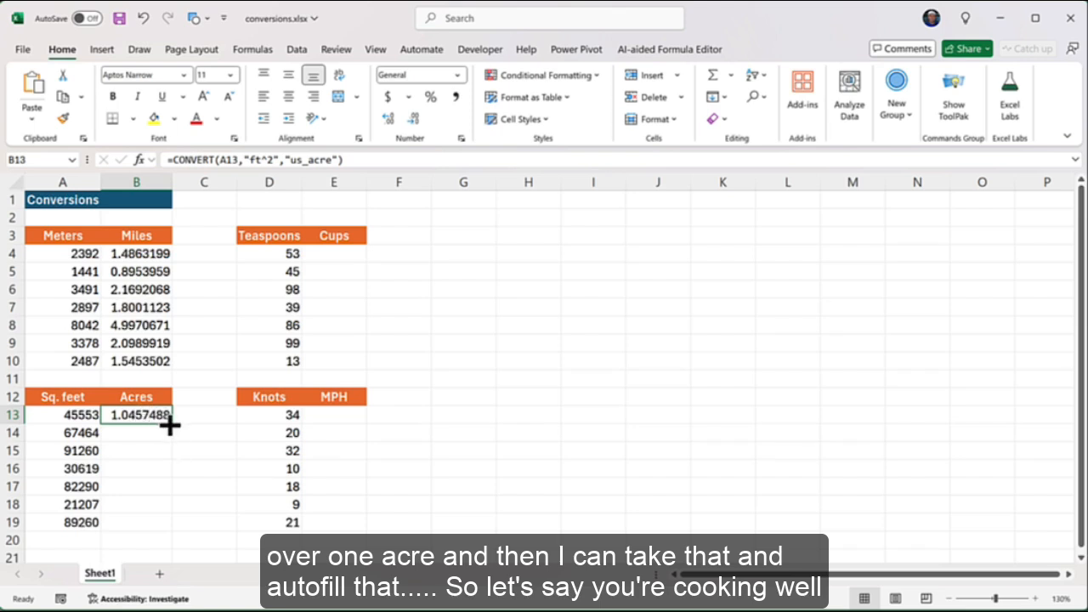
{"action": "double_click", "coordinate": [170, 425]}
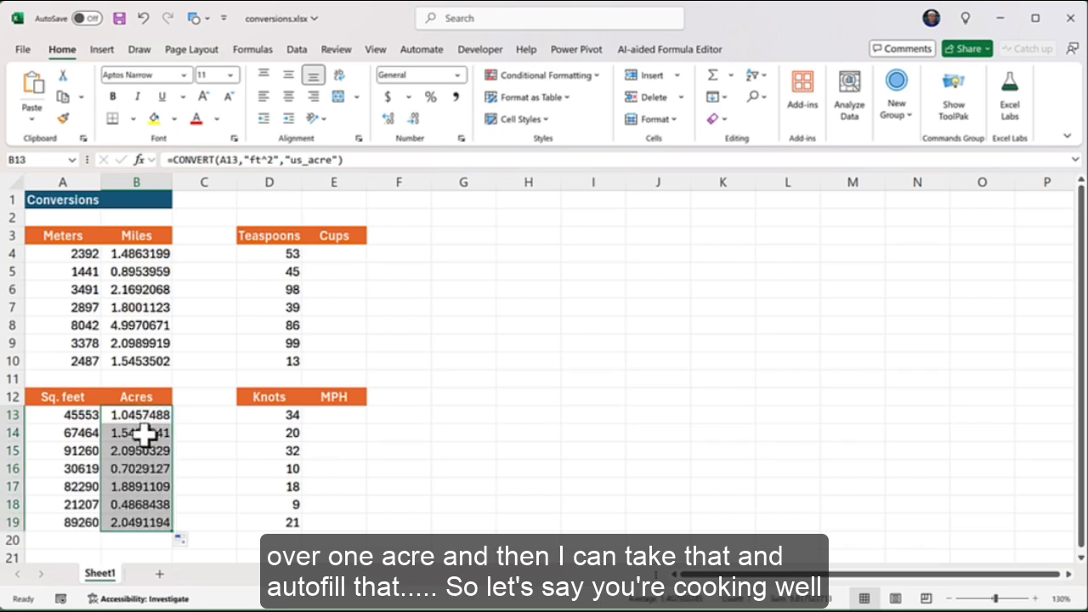
{"action": "left_click", "coordinate": [145, 433]}
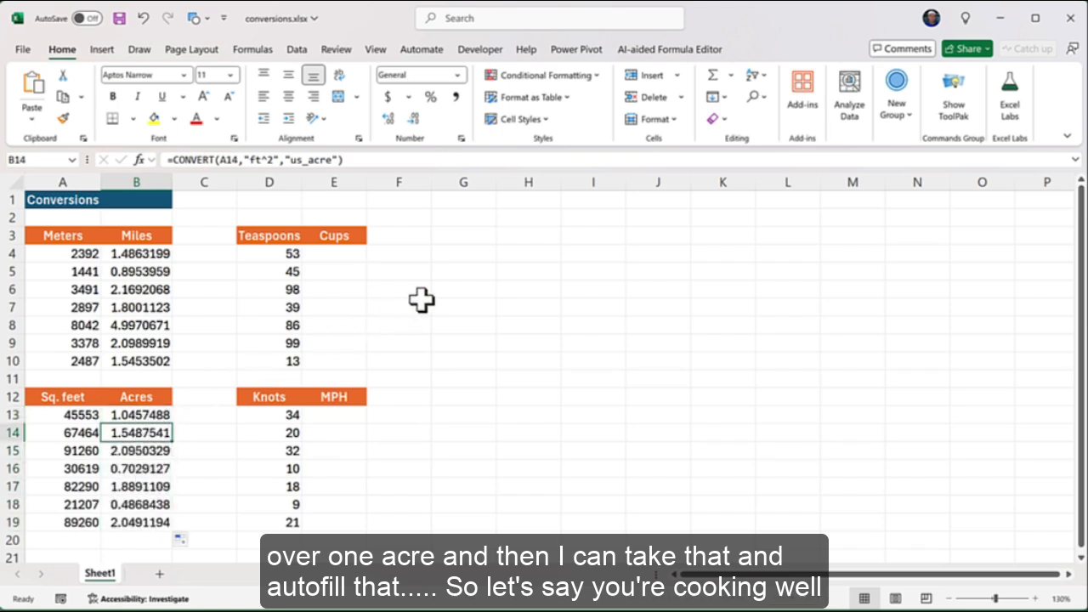
Step: Start a CONVERT formula in cell E4 with the teaspoons value in D4 as the number and "tsp" (Teaspoon) as the from-unit
{"action": "left_click", "coordinate": [344, 254]}
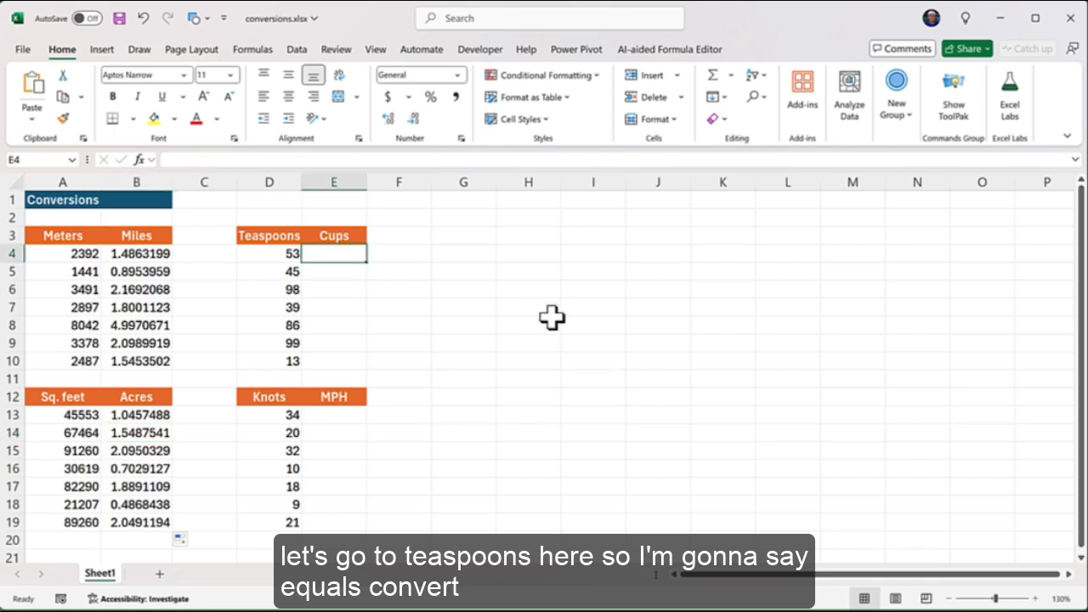
{"action": "type", "text": "=conv"}
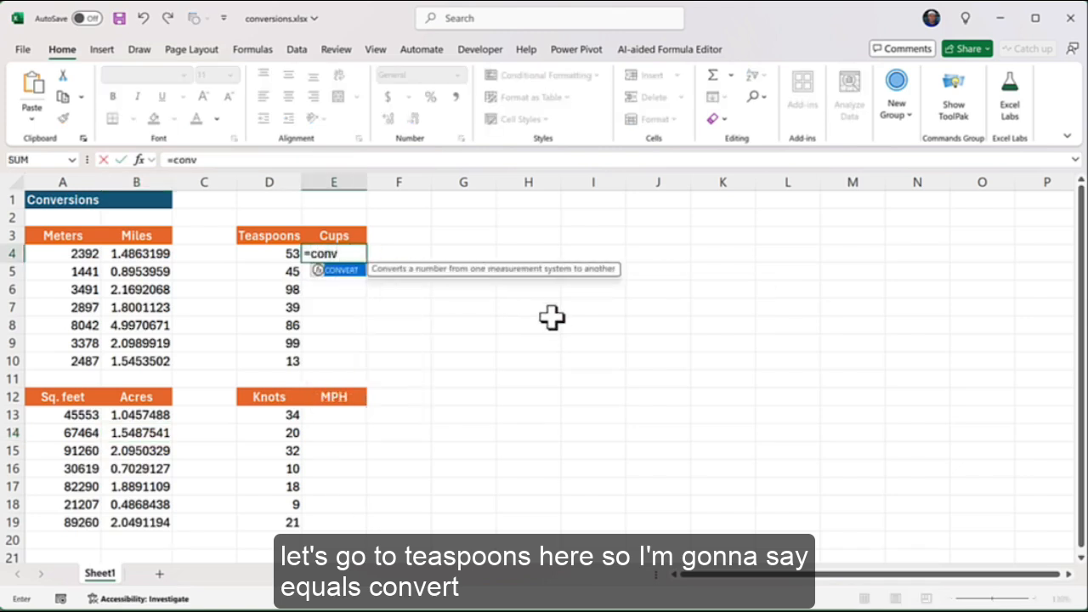
{"action": "key", "text": "Tab"}
{"action": "left_click", "coordinate": [281, 254]}
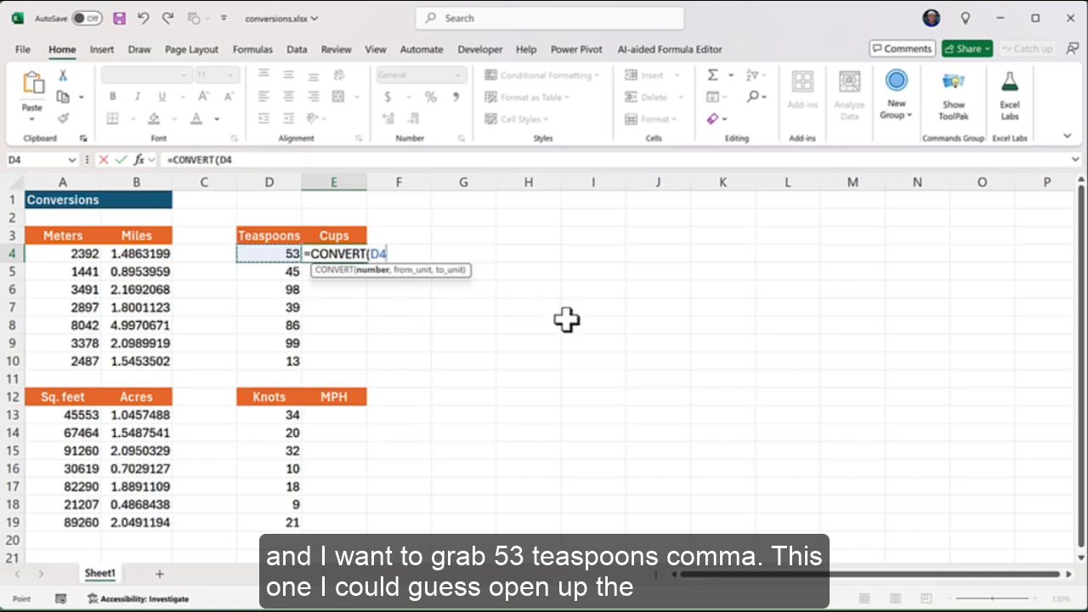
{"action": "type", "text": ","}
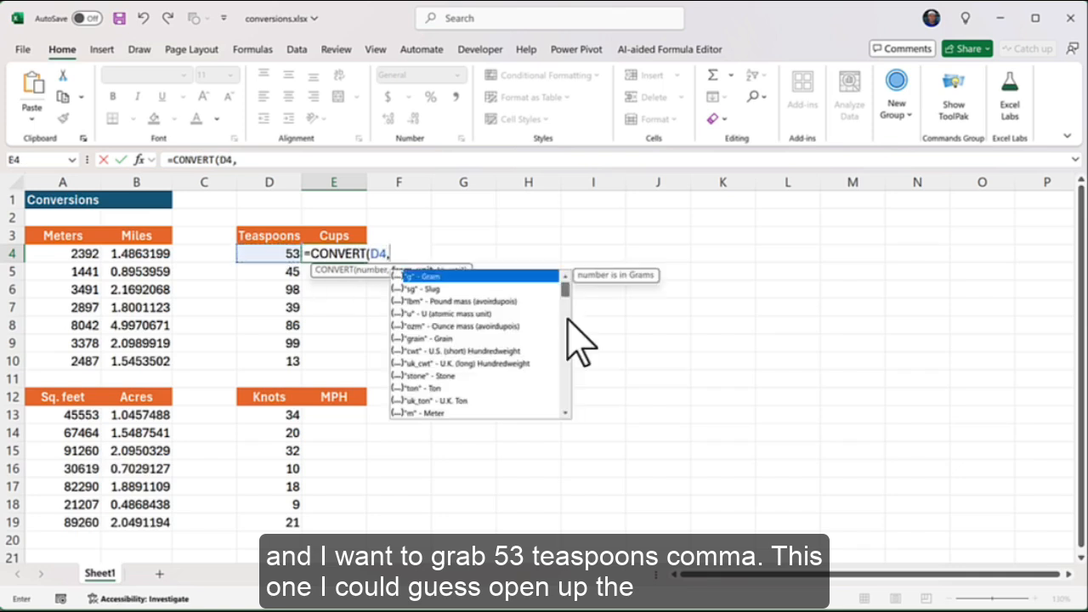
{"action": "type", "text": "\"t"}
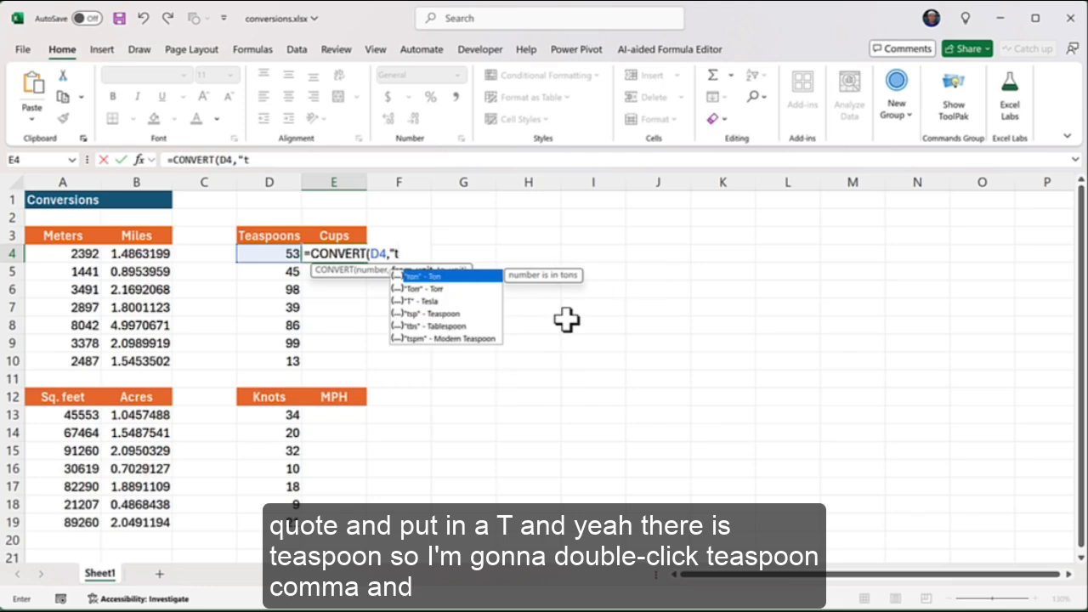
{"action": "double_click", "coordinate": [475, 314]}
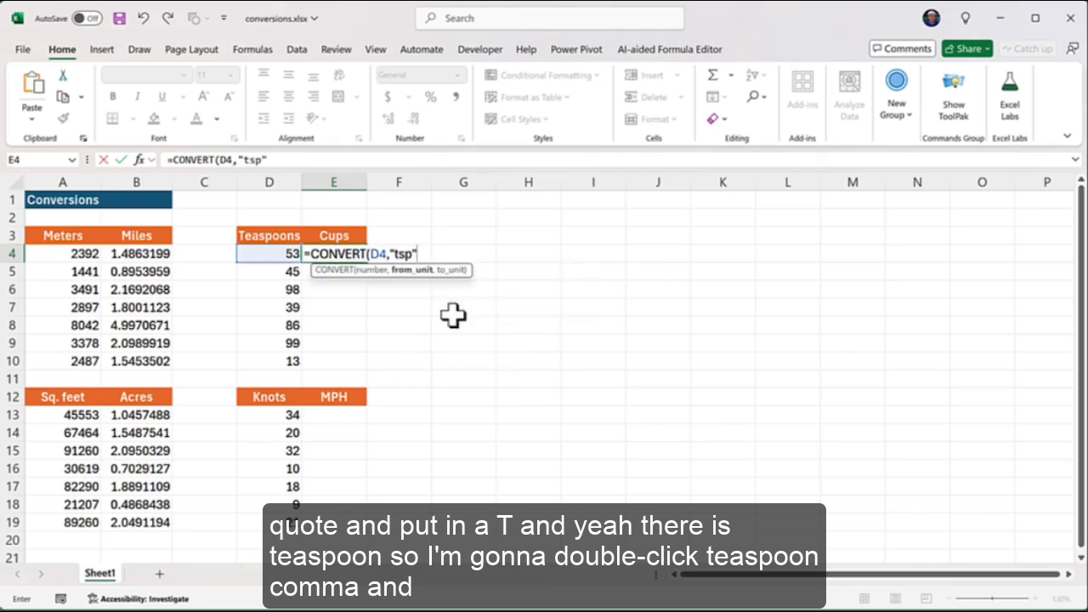
Step: Complete the E4 formula with the to-unit "cup" as =CONVERT(D4,"tsp","cup") and fill it down the Cups column through E10
{"action": "type", "text": ","}
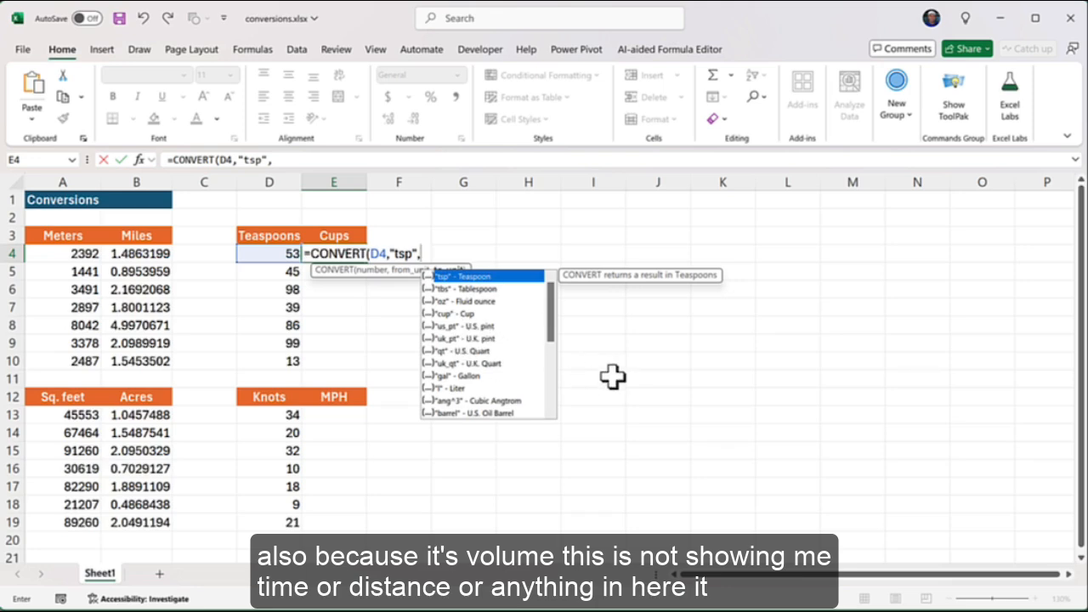
{"action": "left_click", "coordinate": [486, 314]}
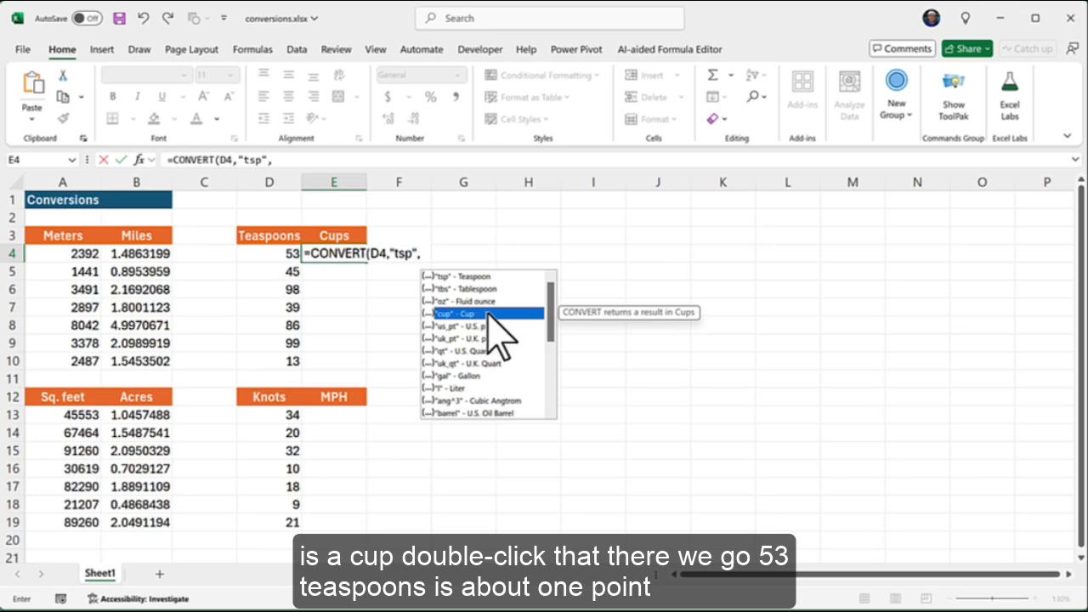
{"action": "double_click", "coordinate": [488, 313]}
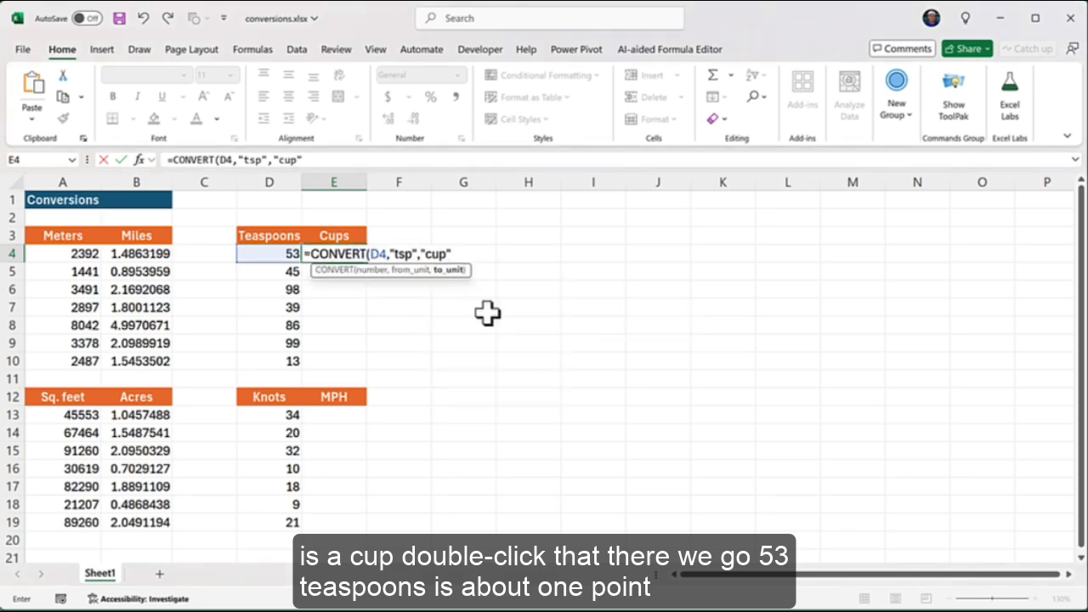
{"action": "key", "text": "Return"}
{"action": "left_click", "coordinate": [350, 256]}
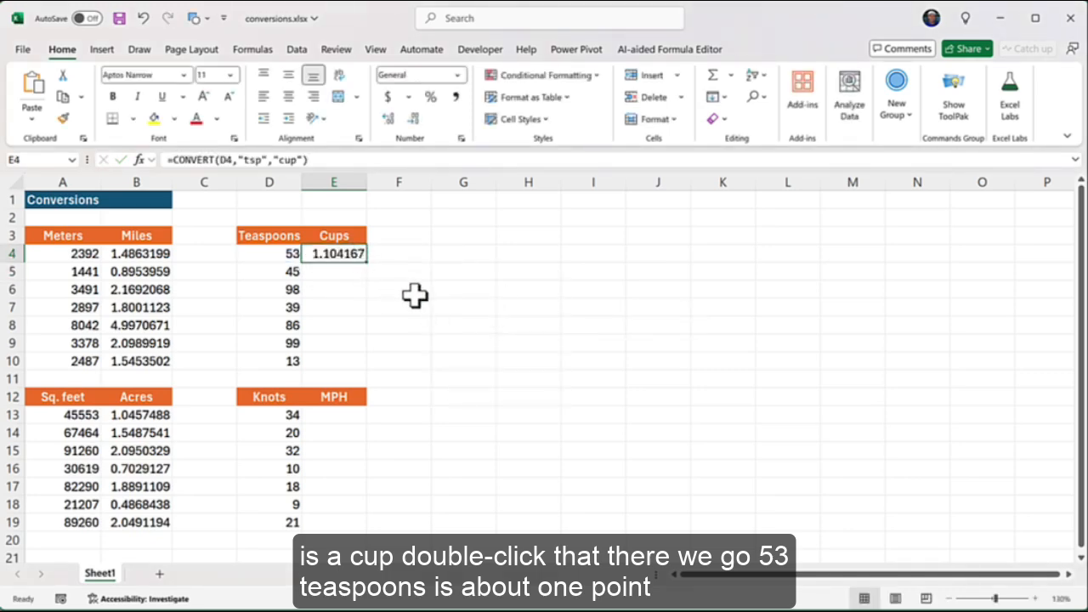
{"action": "double_click", "coordinate": [365, 263]}
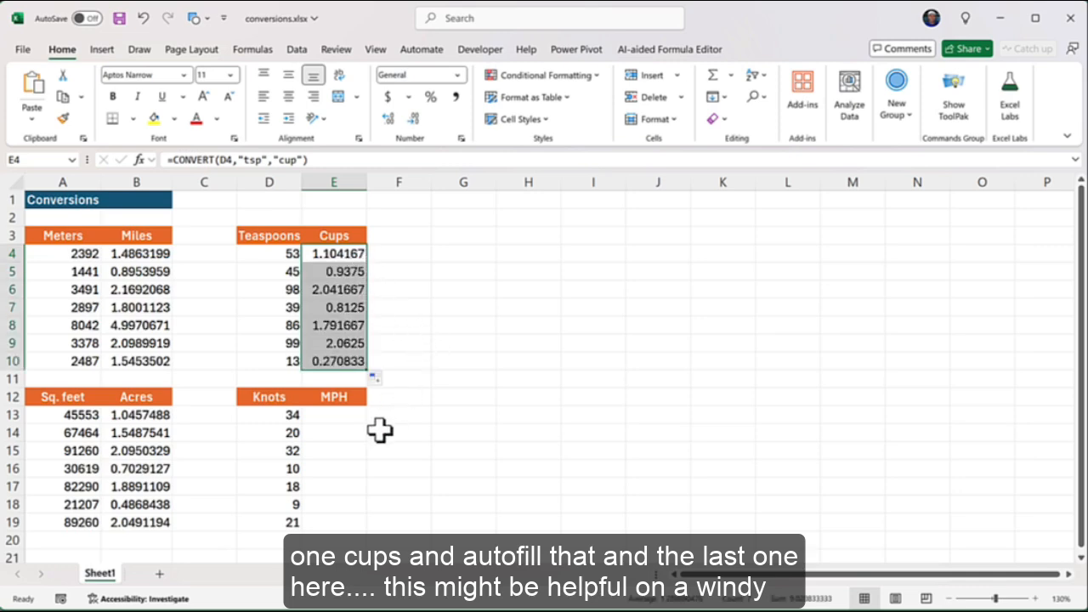
Step: Start a CONVERT formula in cell E13 with the knots value in D13 as the number and "kn" (Knot) as the from-unit
{"action": "left_click", "coordinate": [340, 415]}
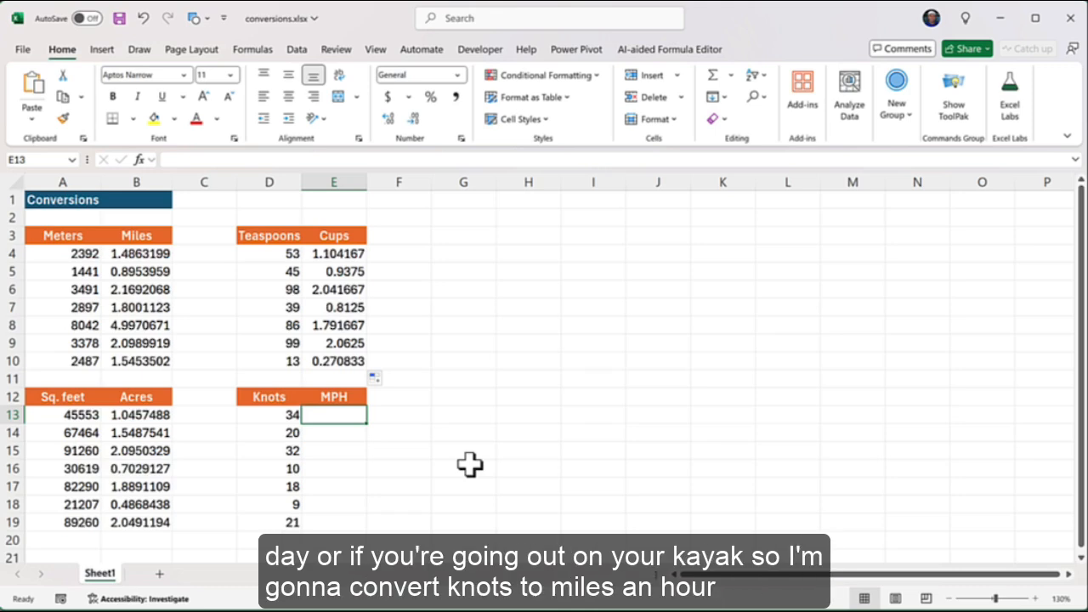
{"action": "type", "text": "=conv"}
{"action": "key", "text": "Tab"}
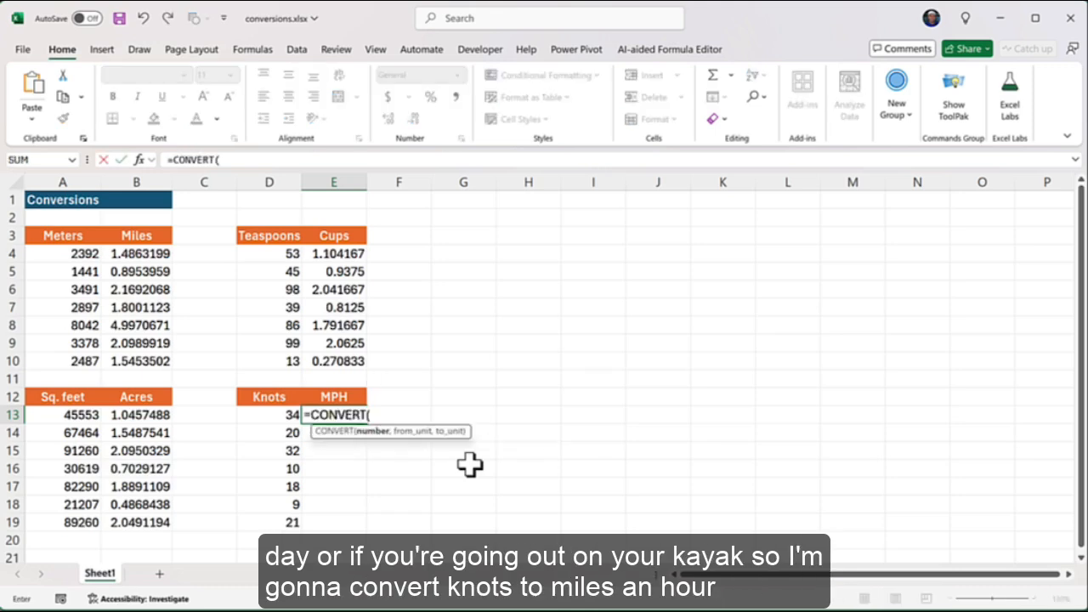
{"action": "left_click", "coordinate": [270, 414]}
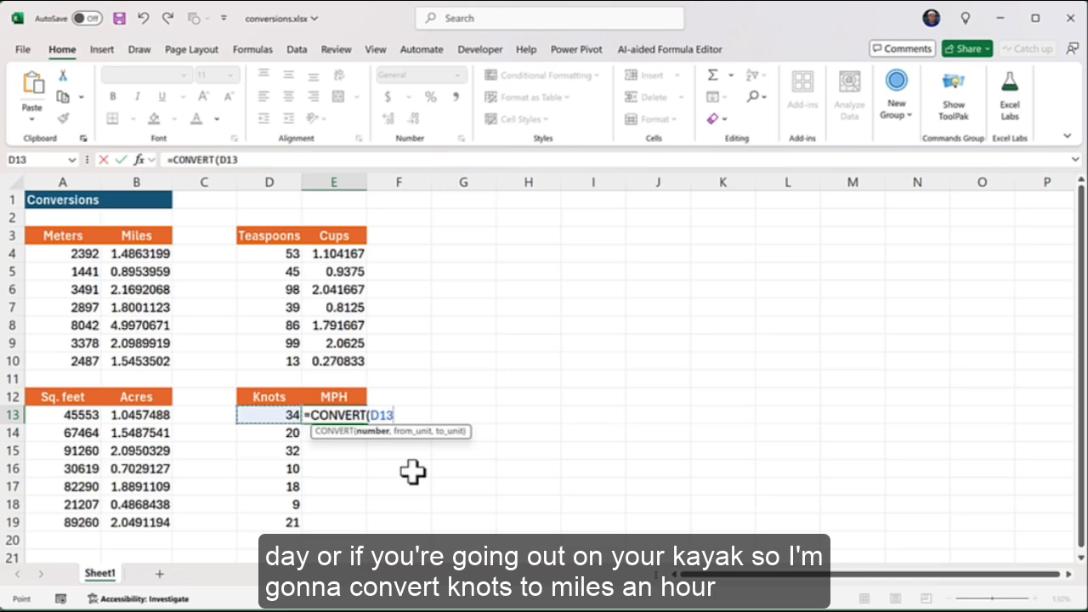
{"action": "type", "text": ",\"k"}
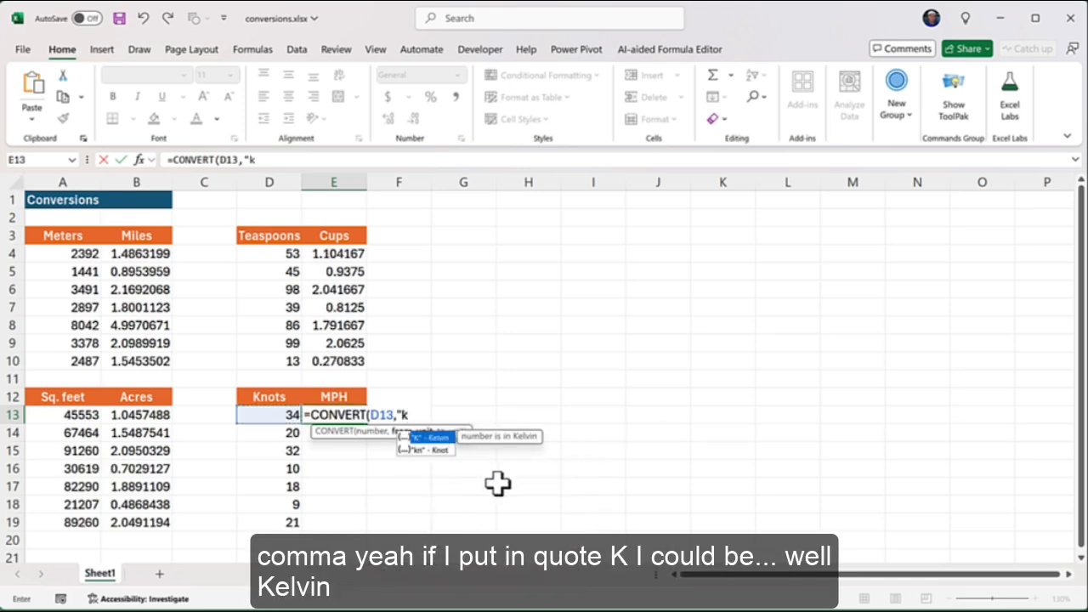
{"action": "double_click", "coordinate": [440, 450]}
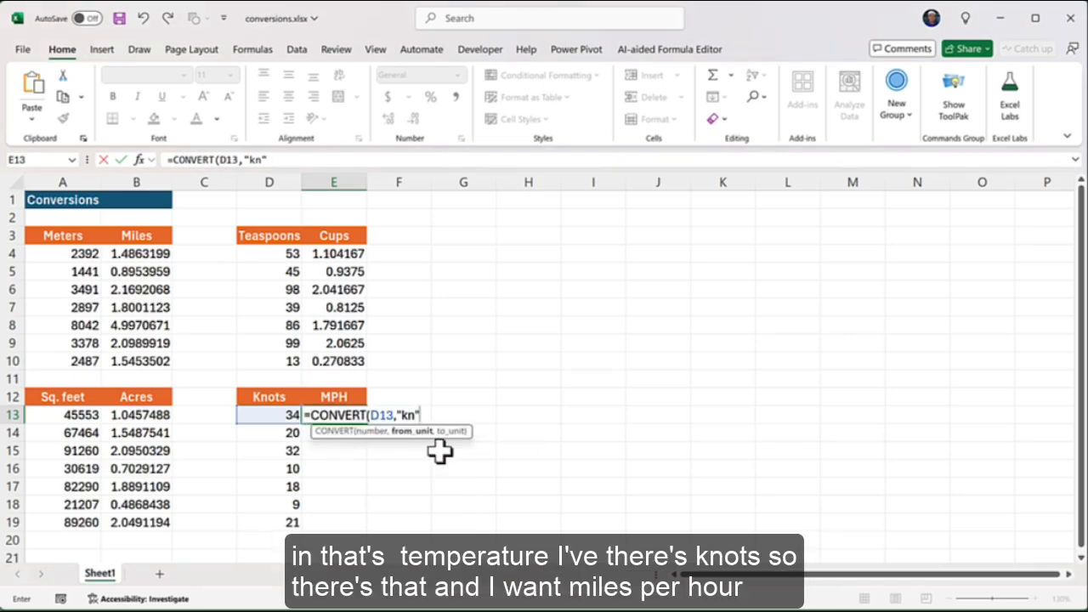
Step: Complete the E13 formula with the to-unit "mph" as =CONVERT(D13,"kn","mph") and fill it down the MPH column through E19
{"action": "type", "text": ","}
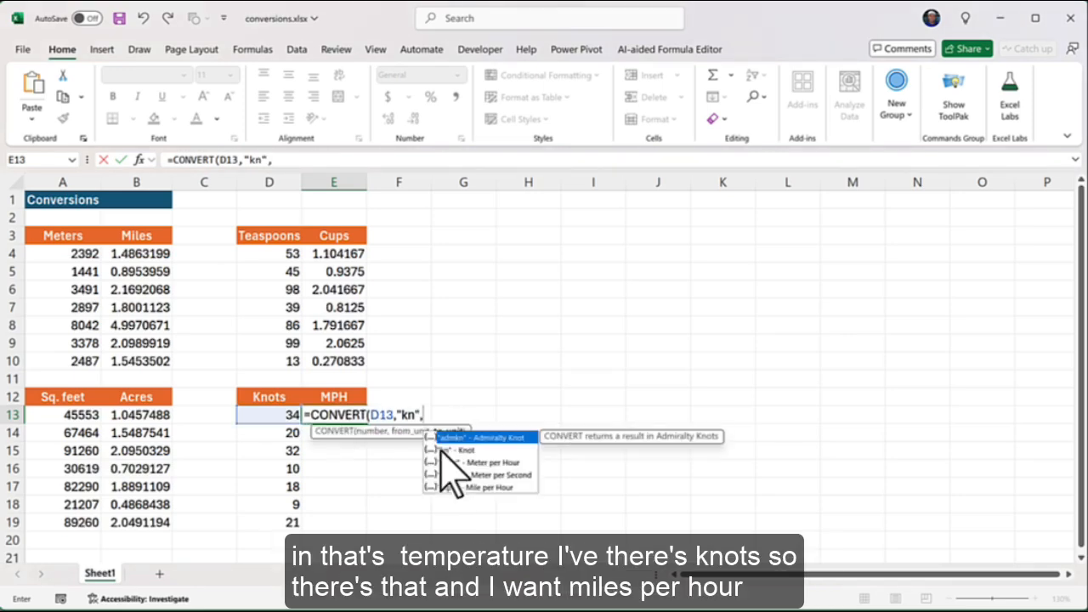
{"action": "double_click", "coordinate": [501, 489]}
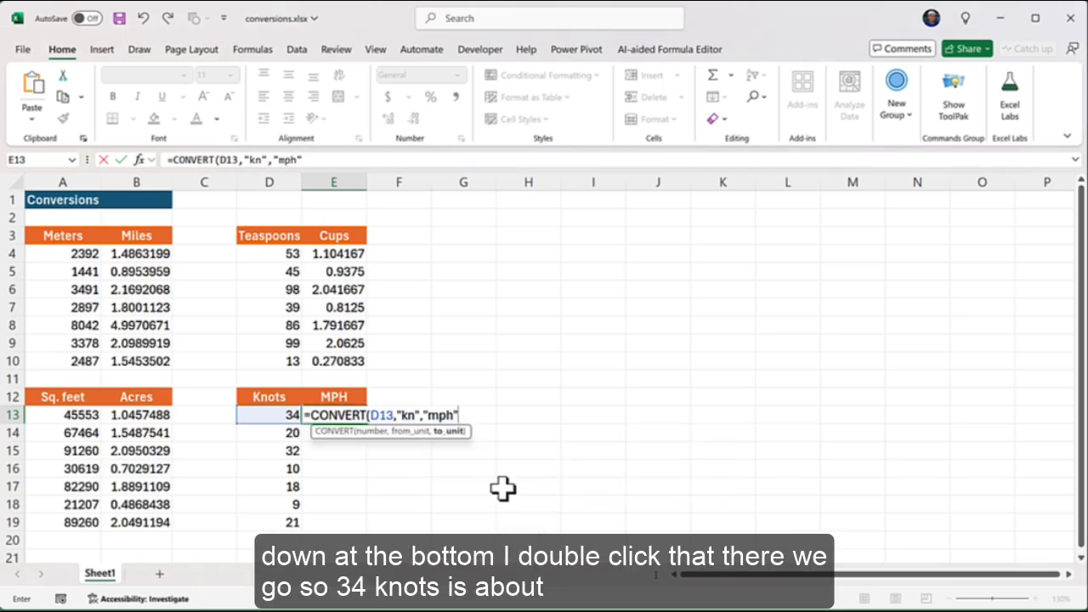
{"action": "key", "text": "Return"}
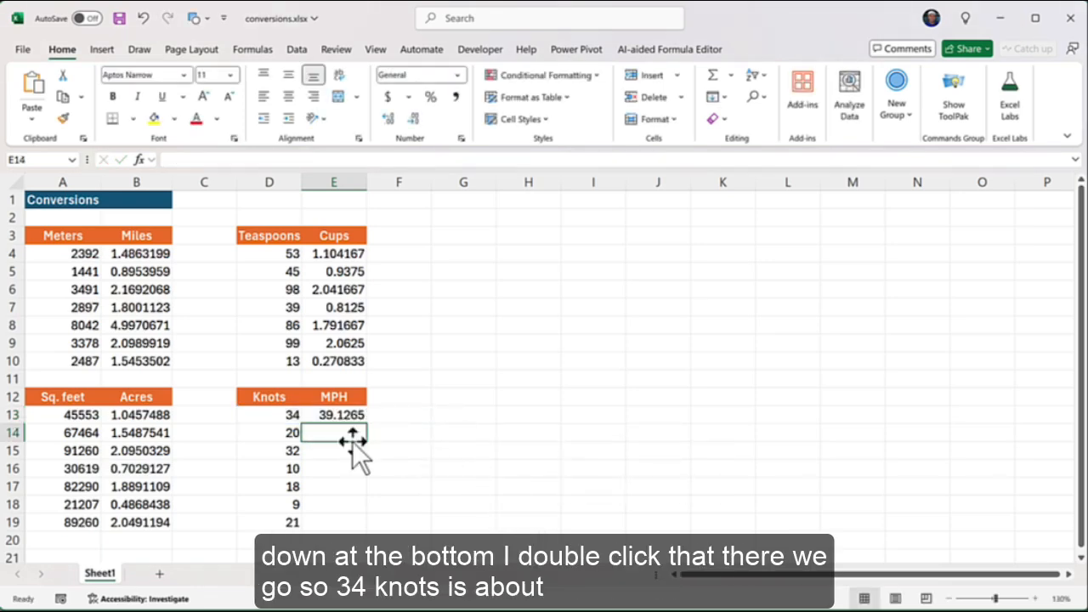
{"action": "left_click", "coordinate": [347, 415]}
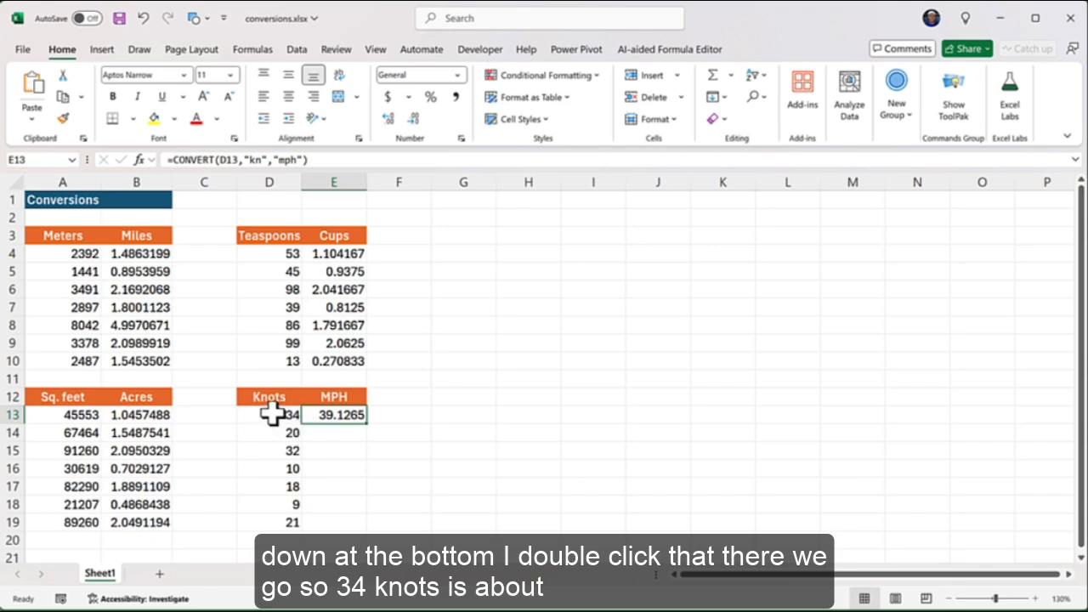
{"action": "double_click", "coordinate": [367, 425]}
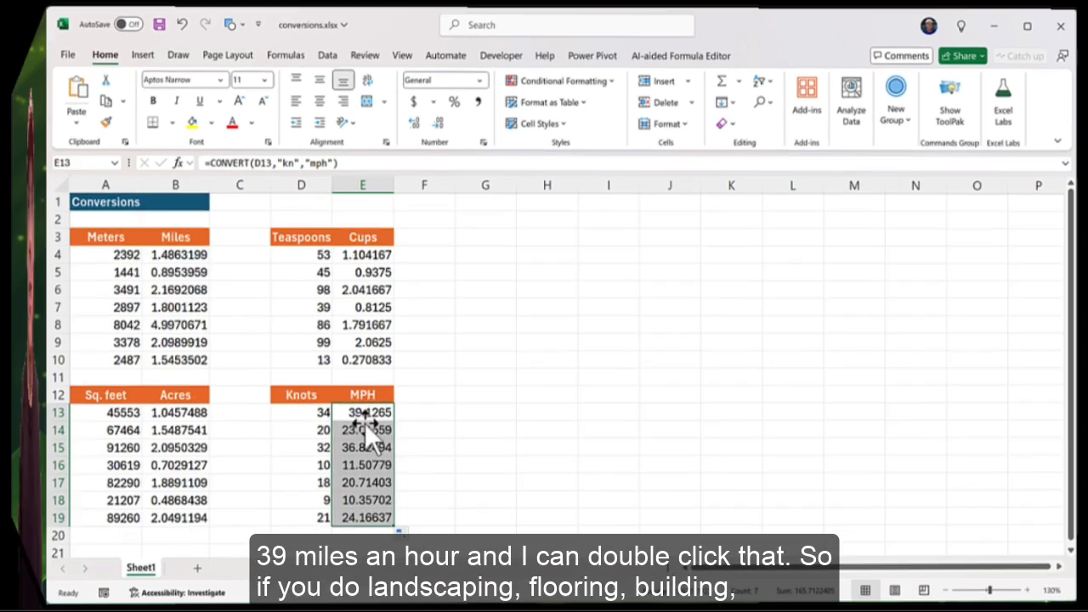